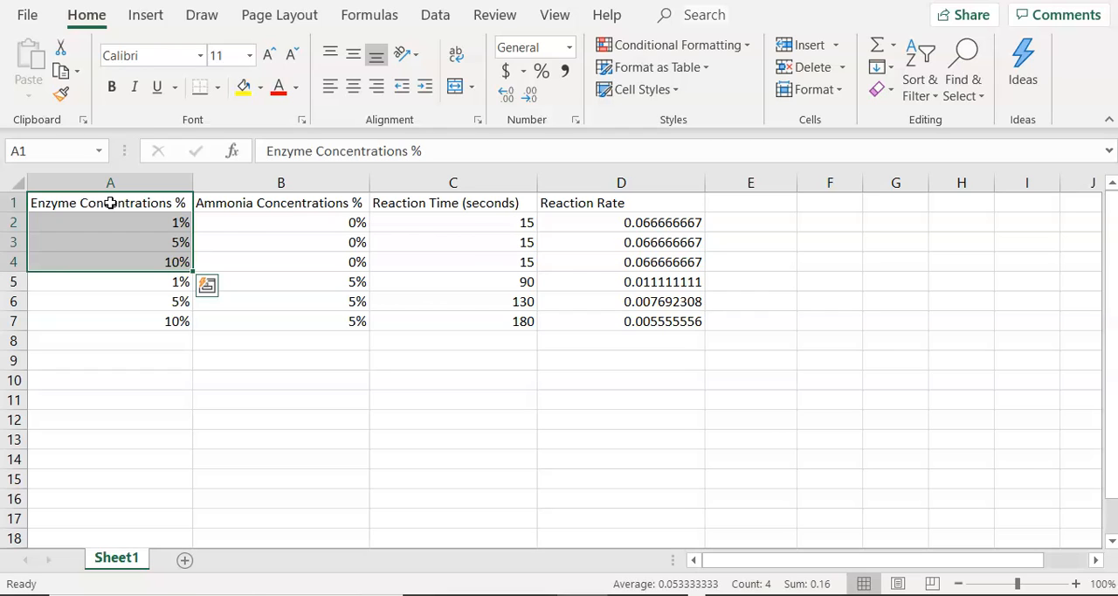
- Copy the Enzyme Concentrations % header and its first three values from A1:A4 to a new table starting at A9
{"action": "key", "text": "ctrl+c"}
{"action": "left_click", "coordinate": [115, 361]}
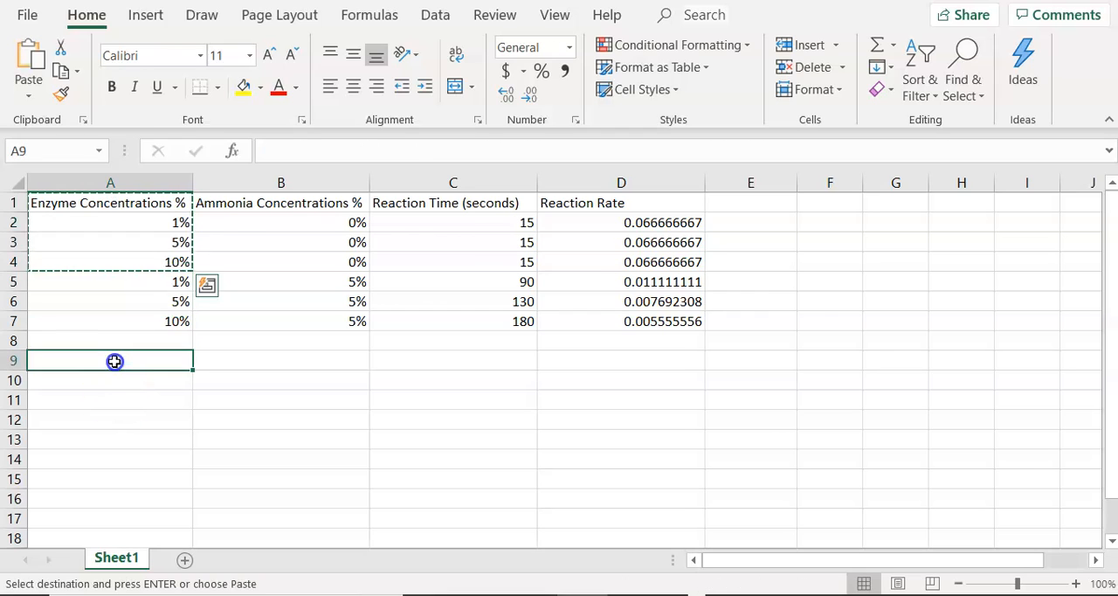
{"action": "key", "text": "ctrl+space"}
{"action": "left_click", "coordinate": [114, 360]}
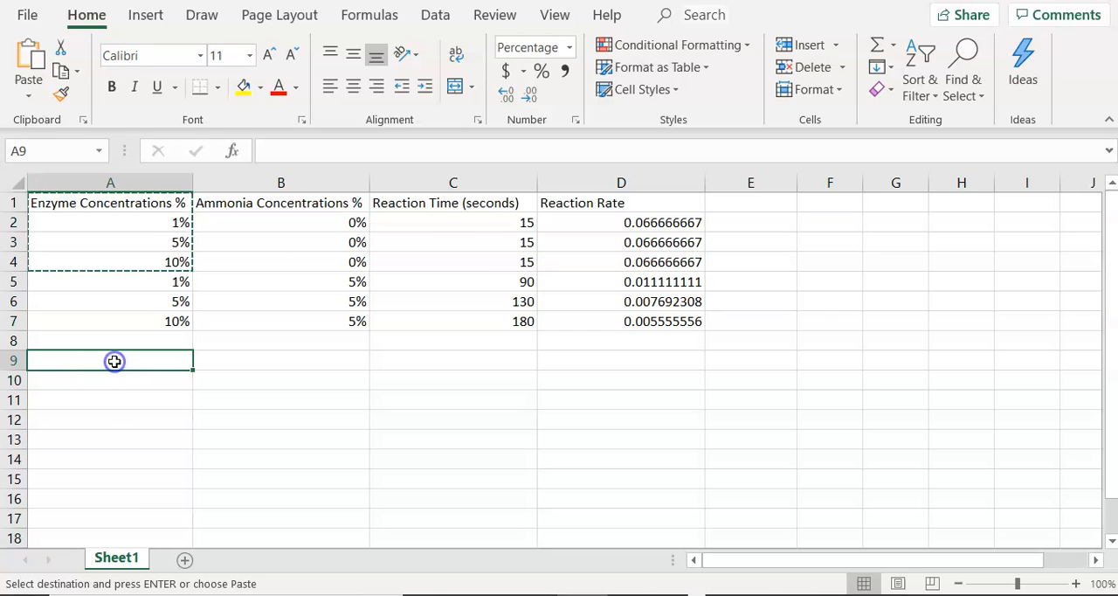
{"action": "key", "text": "ctrl+v"}
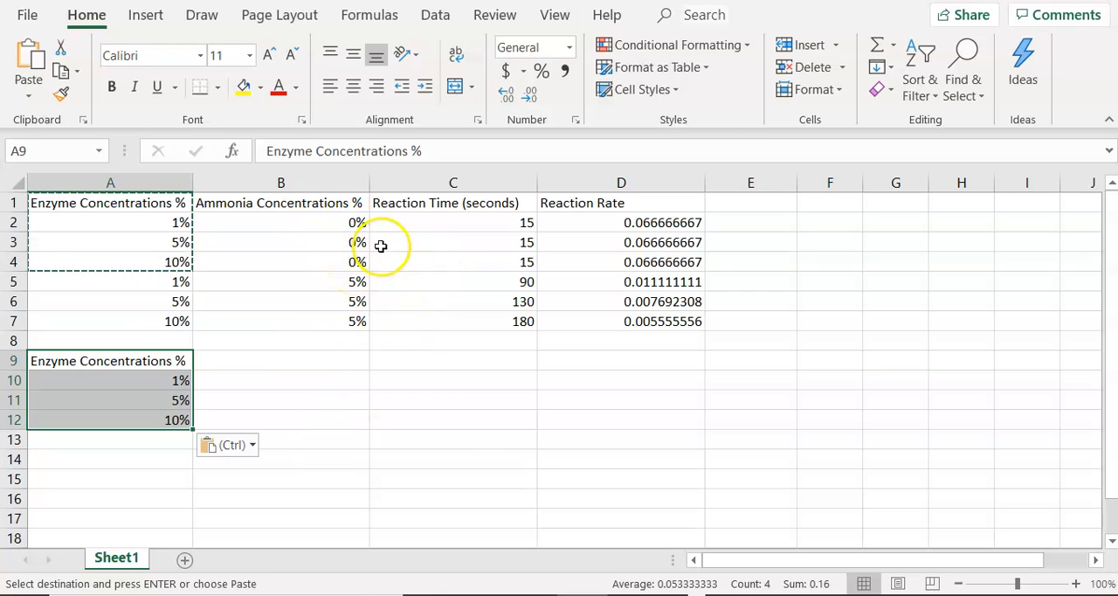
- Enter the headers "Reaction Time (Trial 1)" in B9 and "Reaction Time (Trial 2)" in C9
{"action": "left_click", "coordinate": [234, 364]}
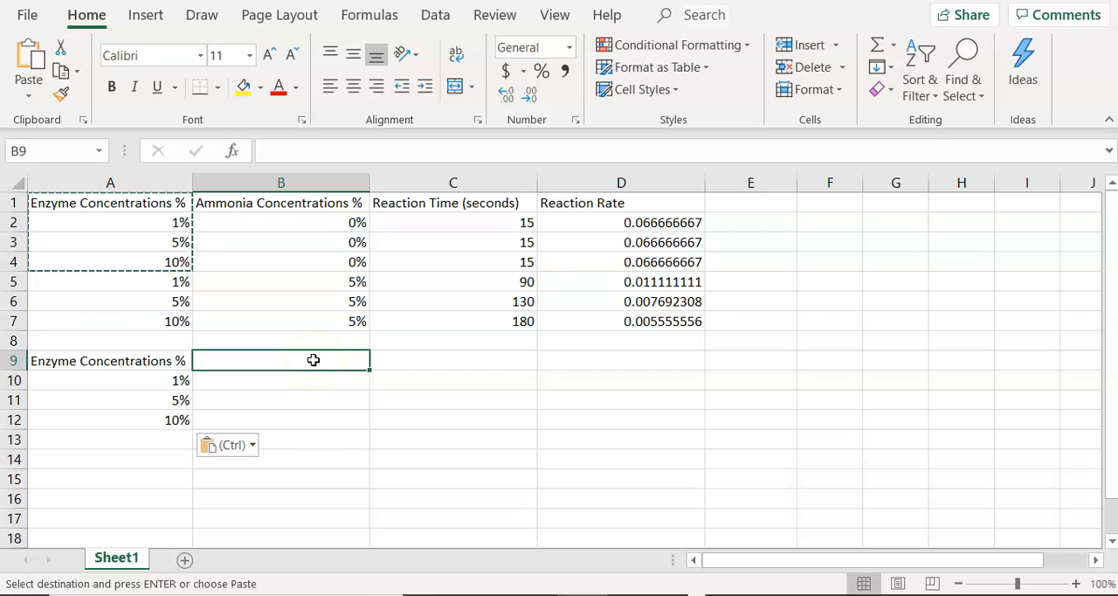
{"action": "type", "text": "Reaction Time (Trial 1"}
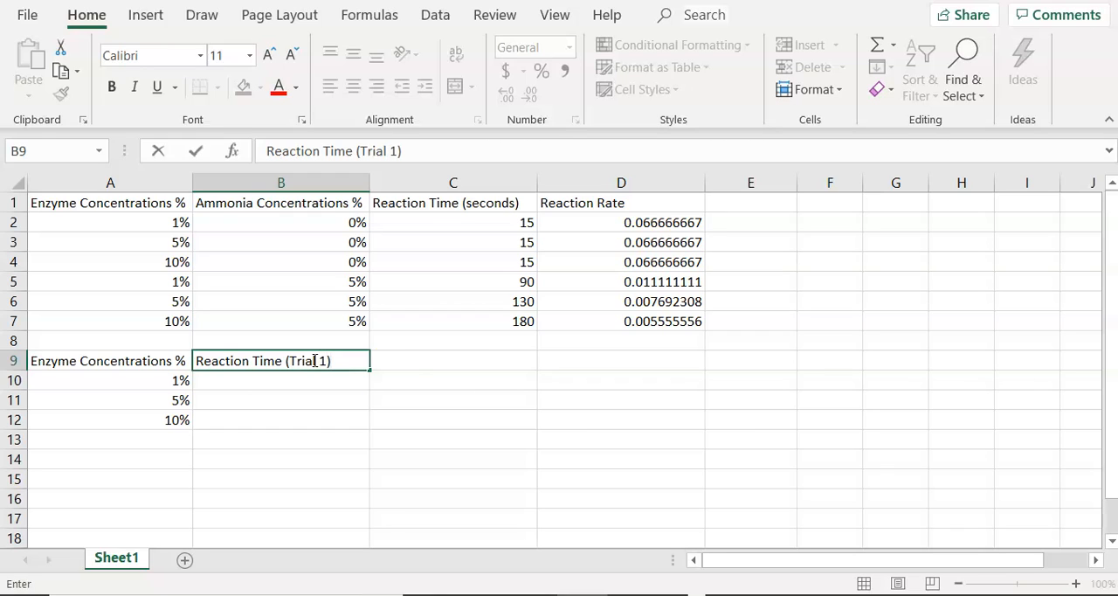
{"action": "left_click", "coordinate": [431, 363]}
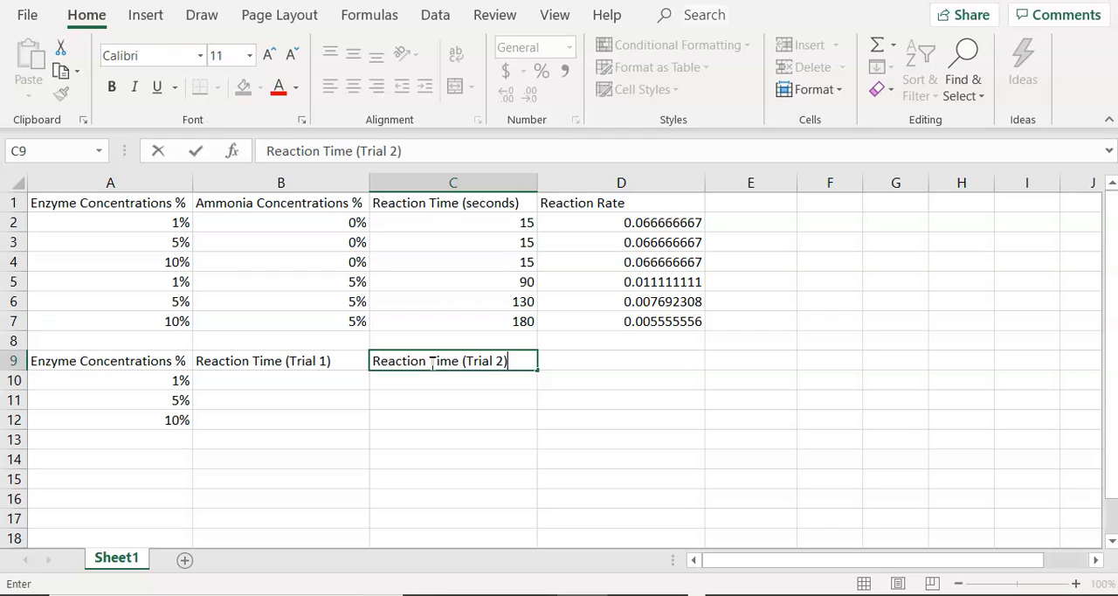
- Copy the 0% ammonia reaction rates from D2:D4 into B10:B12 as values only
{"action": "left_click", "coordinate": [617, 222]}
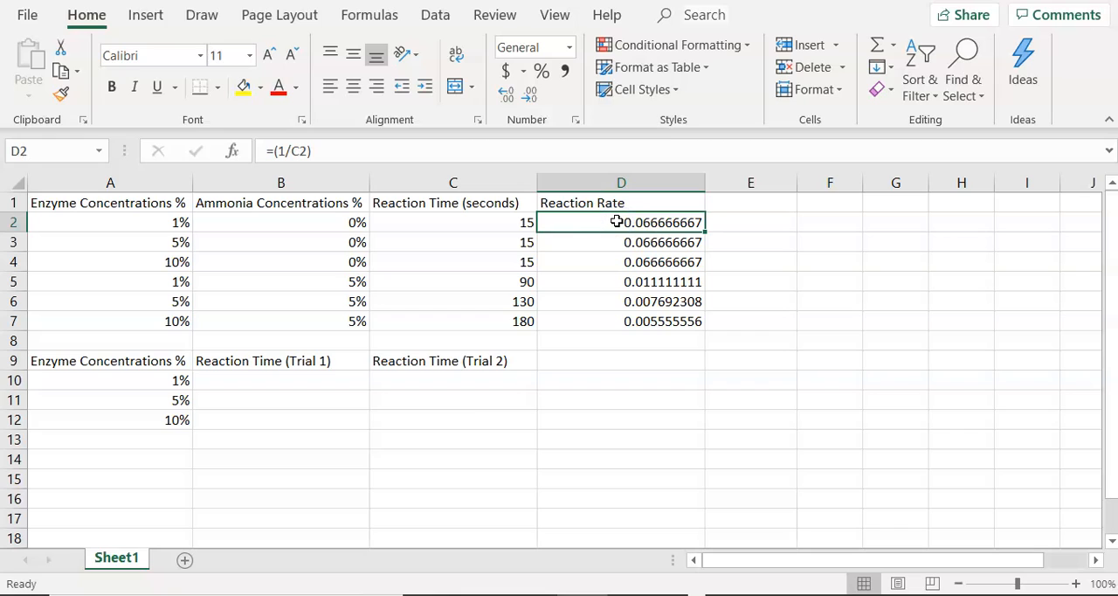
{"action": "key", "text": "shift+Down"}
{"action": "key", "text": "shift+Down"}
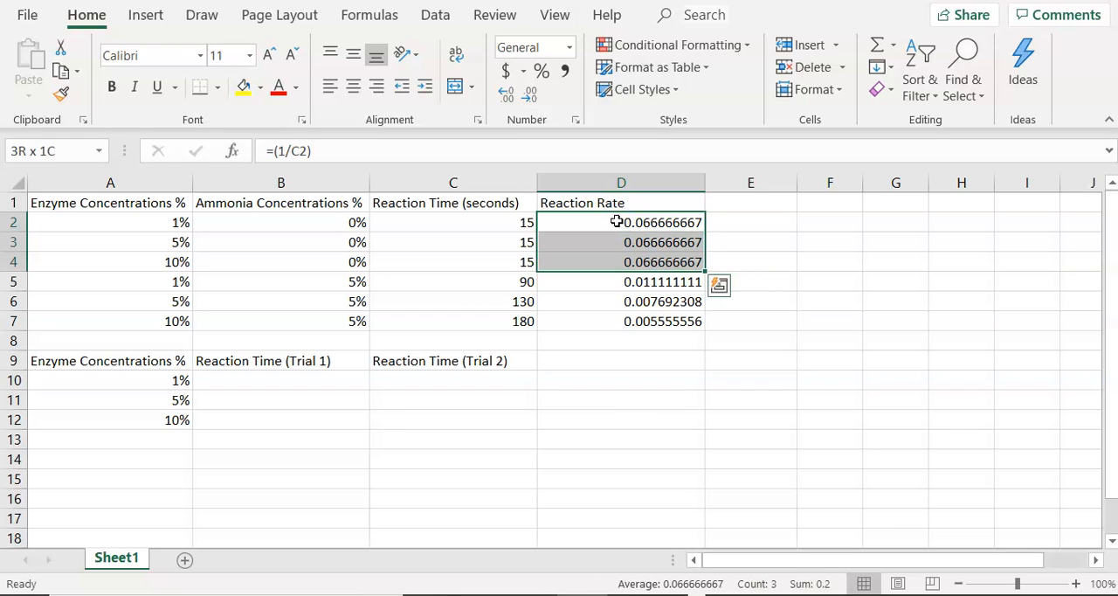
{"action": "key", "text": "ctrl+c"}
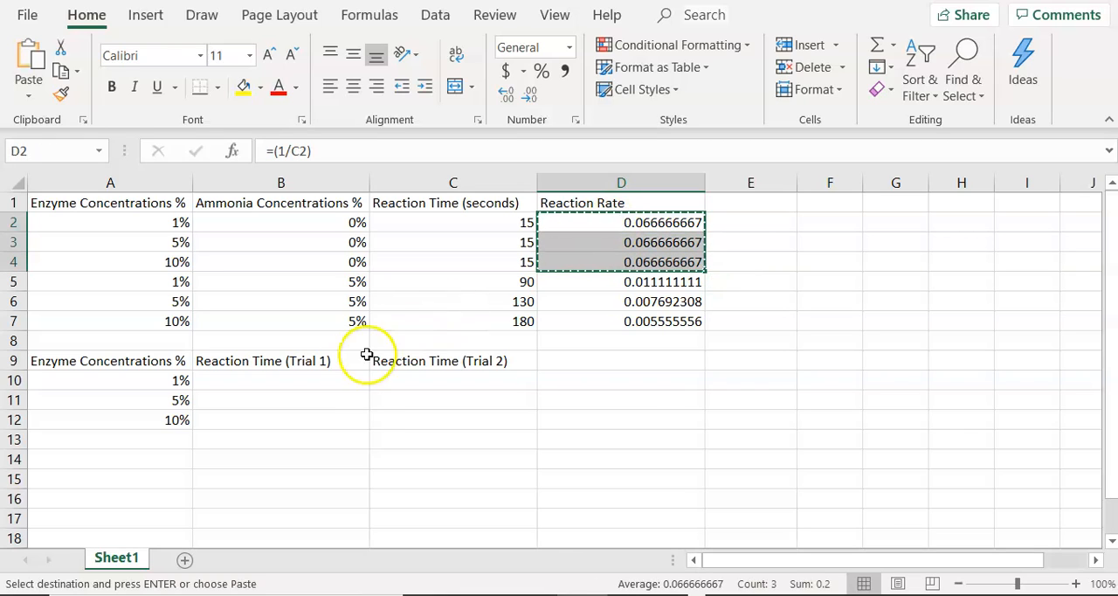
{"action": "left_click", "coordinate": [315, 381]}
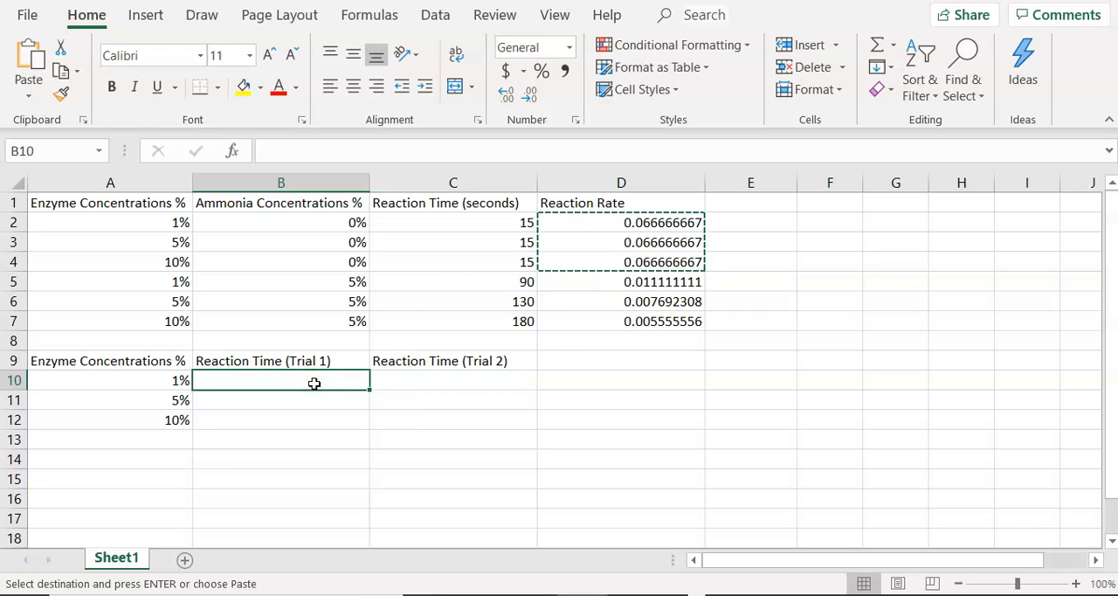
{"action": "key", "text": "ctrl+v"}
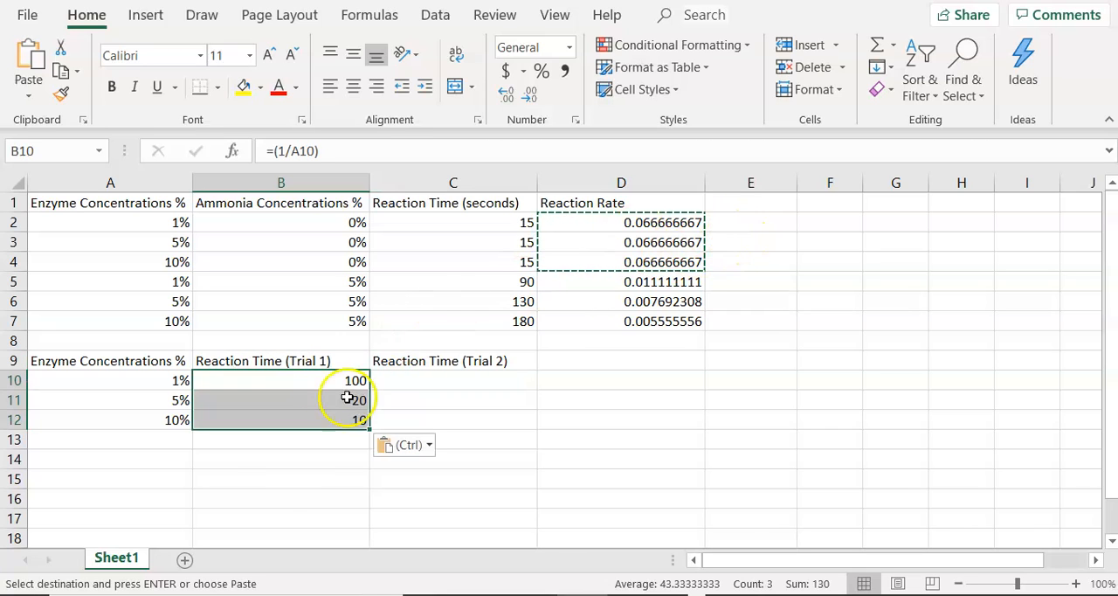
{"action": "left_click", "coordinate": [407, 453]}
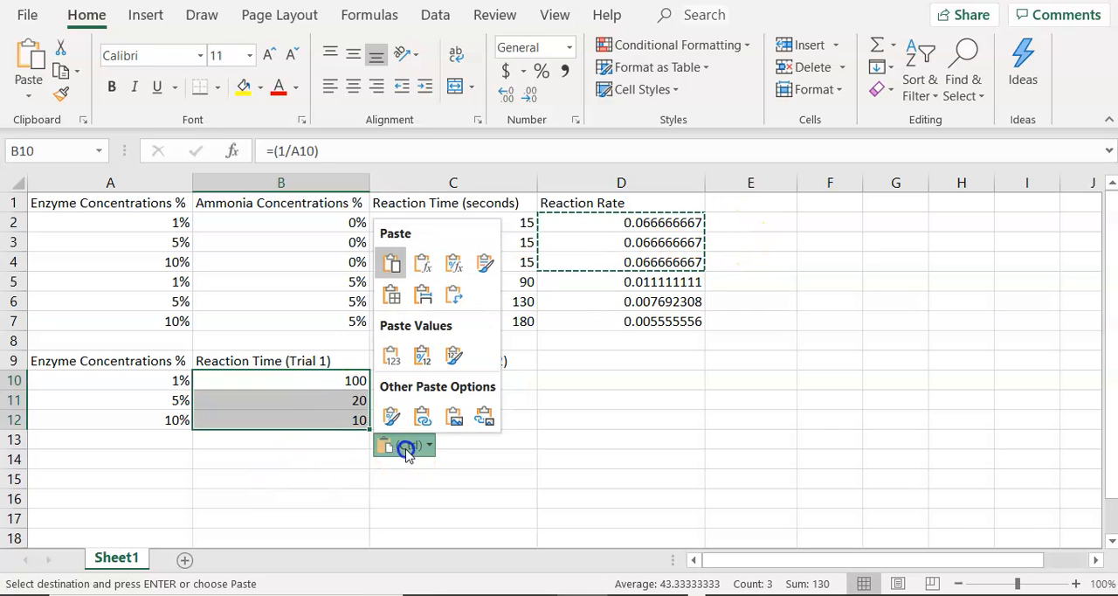
{"action": "left_click", "coordinate": [397, 359]}
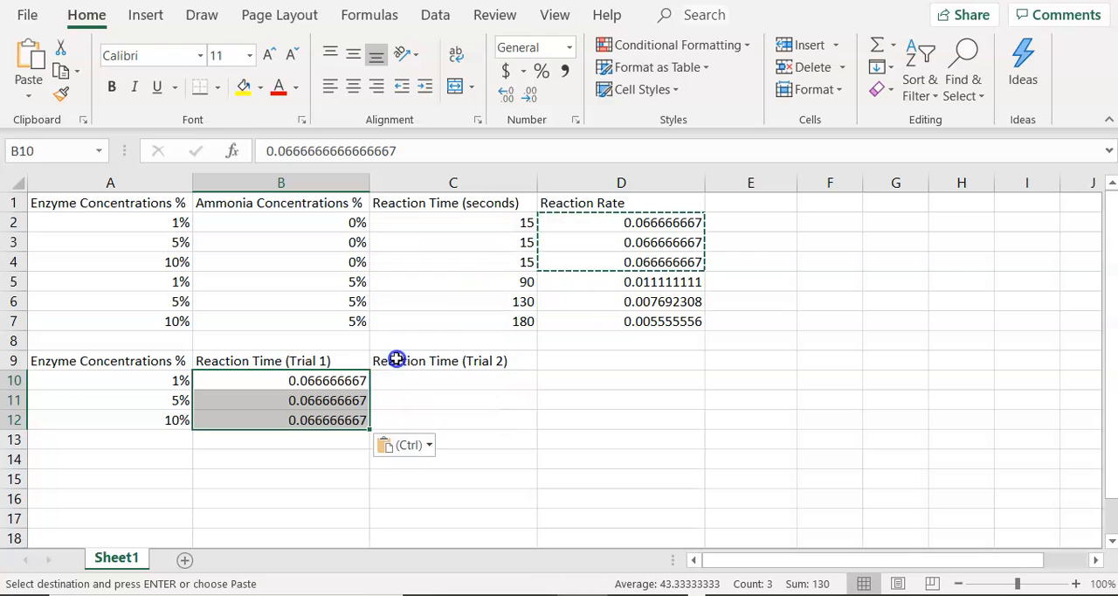
- Change the header in B9 to "Reaction Rate (Trial 1)"
{"action": "left_click", "coordinate": [591, 205]}
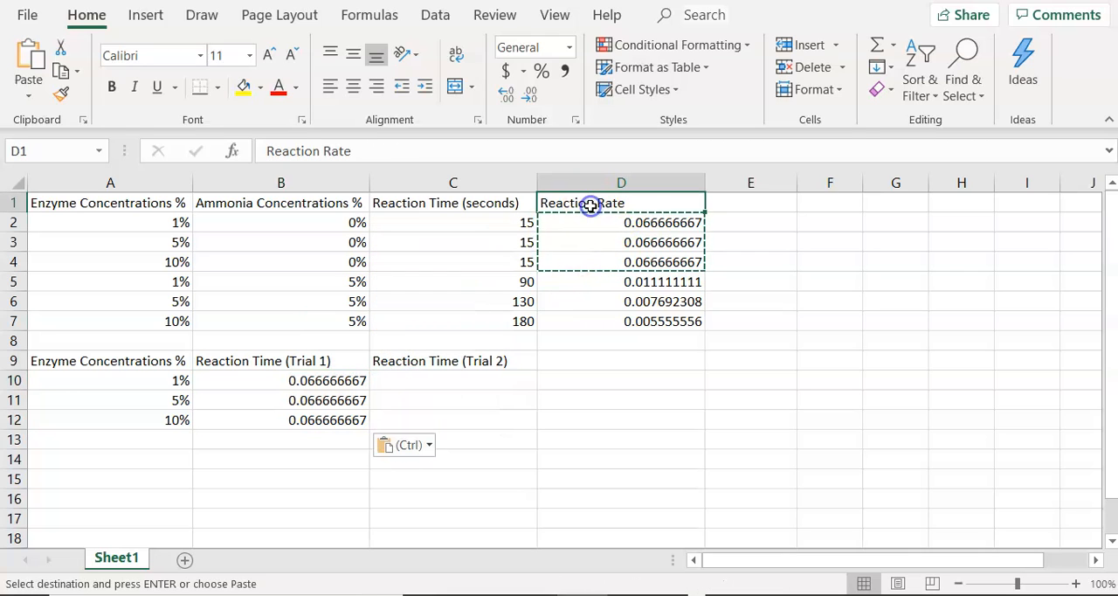
{"action": "left_click", "coordinate": [287, 365]}
{"action": "left_click", "coordinate": [353, 150]}
{"action": "key", "text": "BackSpace"}
{"action": "key", "text": "BackSpace"}
{"action": "key", "text": "BackSpace"}
{"action": "key", "text": "BackSpace"}
{"action": "type", "text": "Rate"}
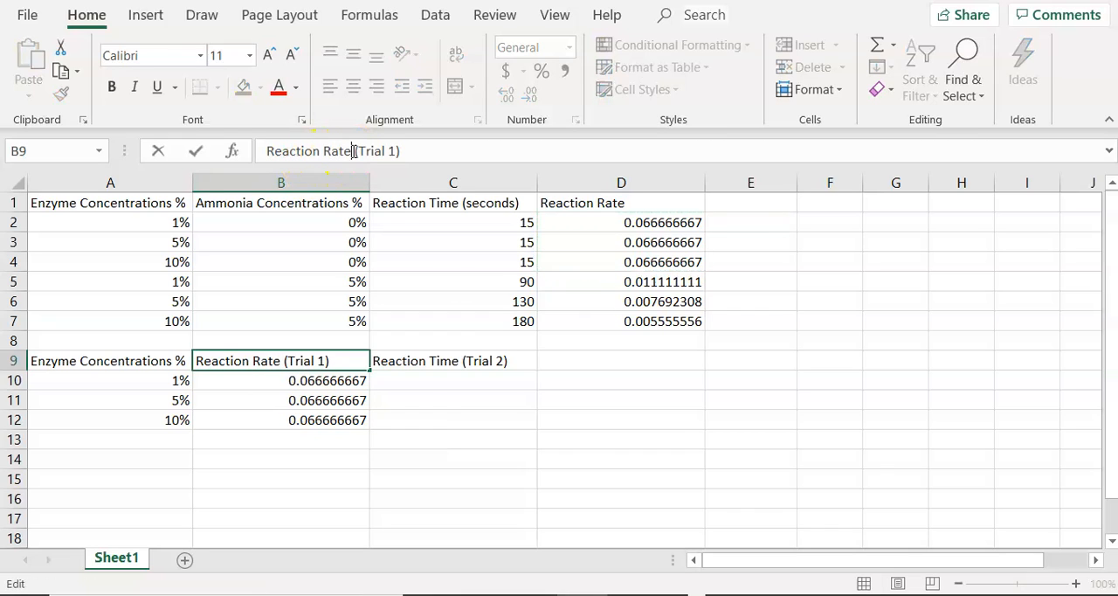
- Change the header in C9 to "Reaction Rate (Trial 2)"
{"action": "left_click", "coordinate": [410, 360]}
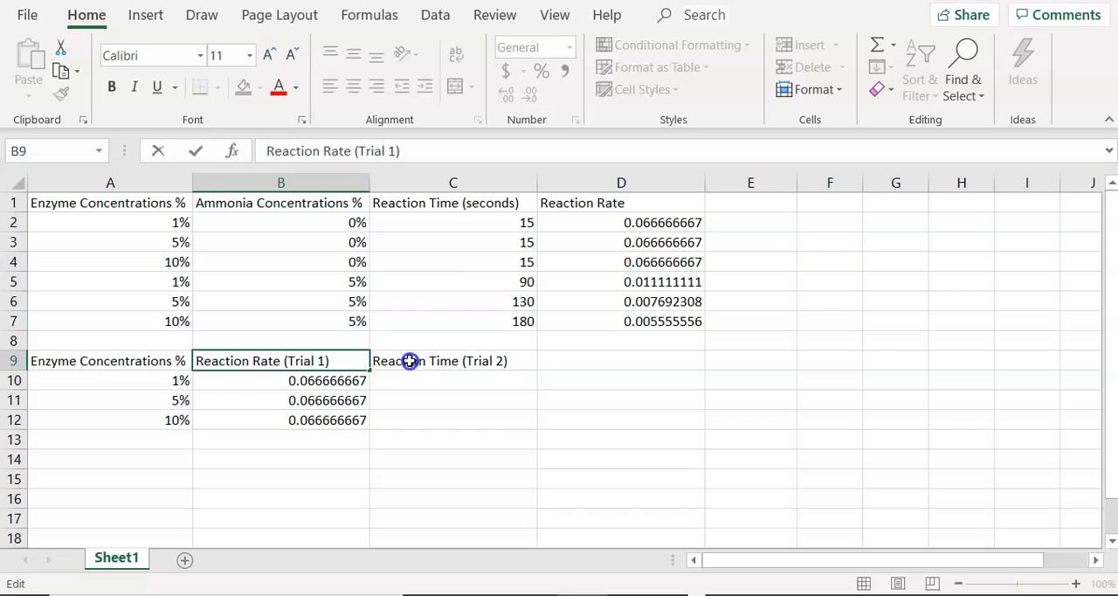
{"action": "left_click", "coordinate": [353, 156]}
{"action": "key", "text": "BackSpace"}
{"action": "key", "text": "BackSpace"}
{"action": "key", "text": "BackSpace"}
{"action": "key", "text": "BackSpace"}
{"action": "type", "text": "Rate"}
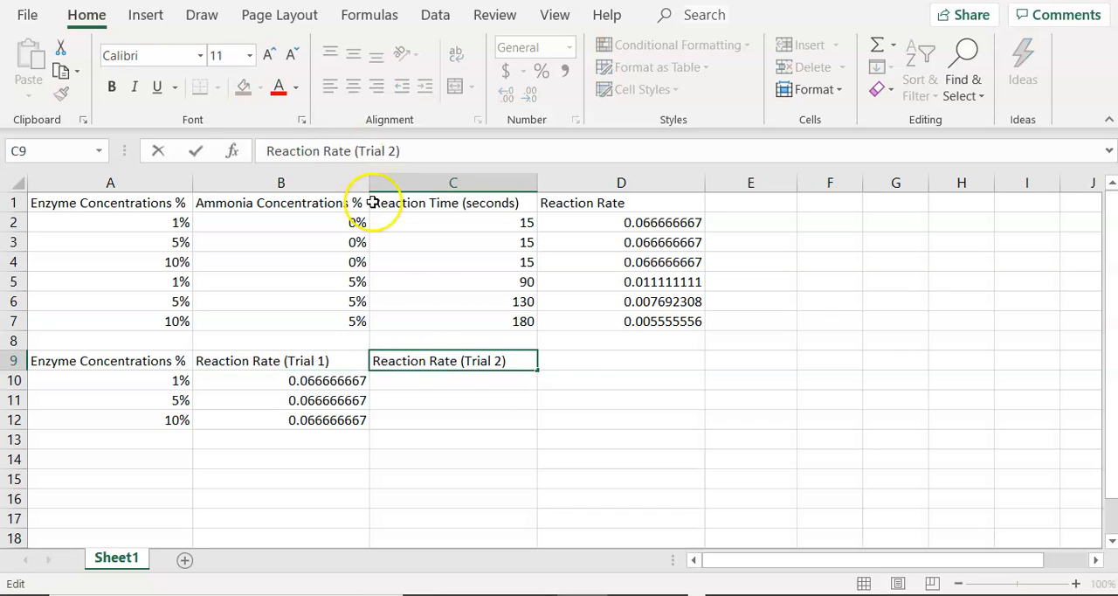
{"action": "left_click", "coordinate": [440, 380]}
- Copy the 5% ammonia reaction rates from D5:D7 into C10:C12 as values only
{"action": "left_click", "coordinate": [646, 280]}
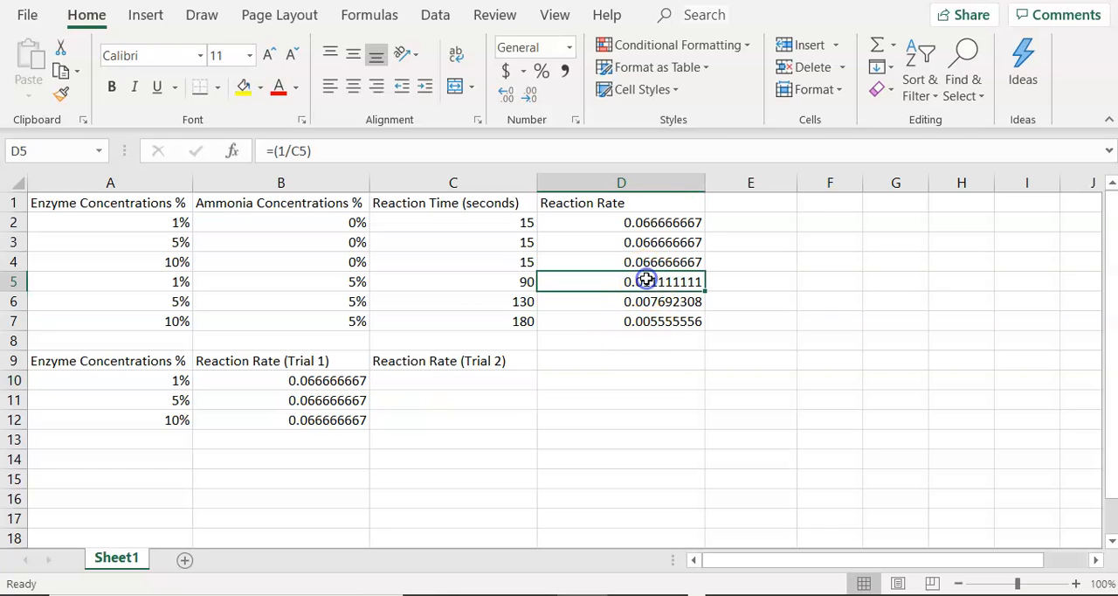
{"action": "left_click_drag", "start_coordinate": [645, 279], "coordinate": [646, 302]}
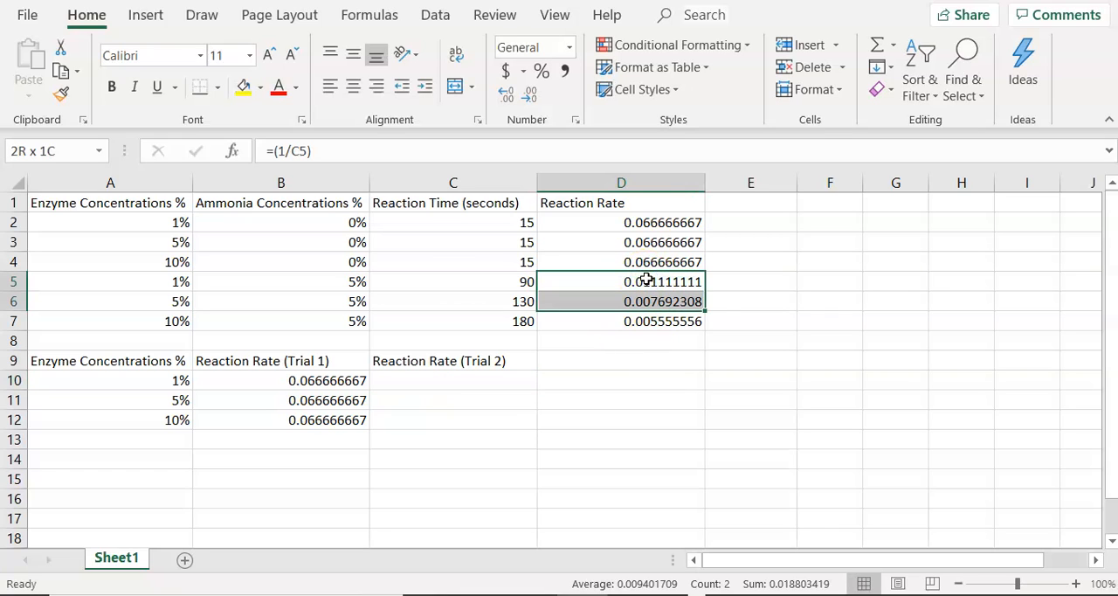
{"action": "key", "text": "shift+Down"}
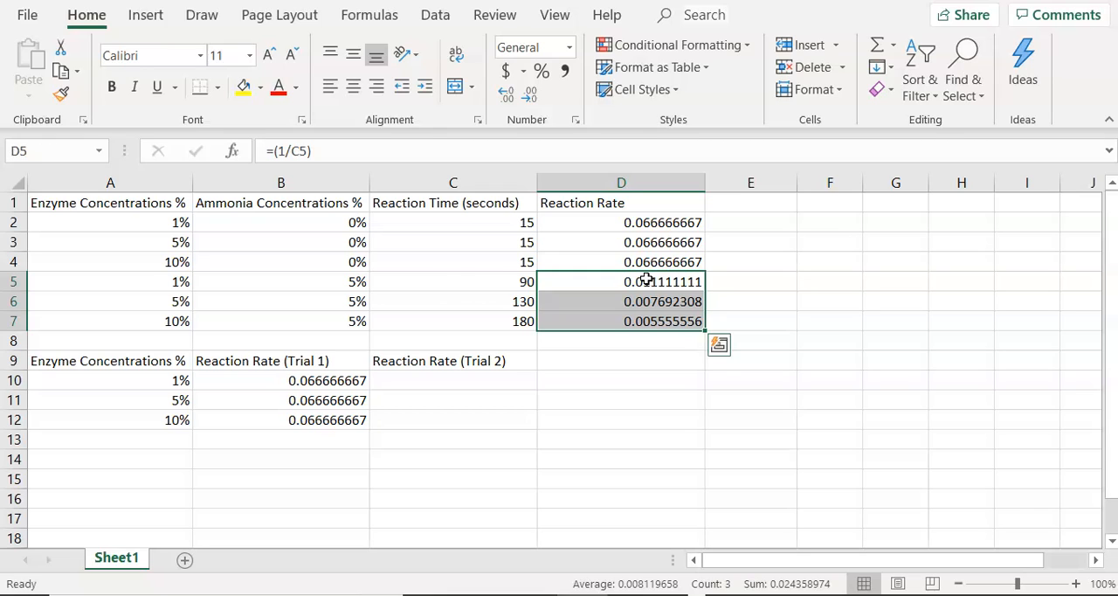
{"action": "right_click", "coordinate": [646, 279]}
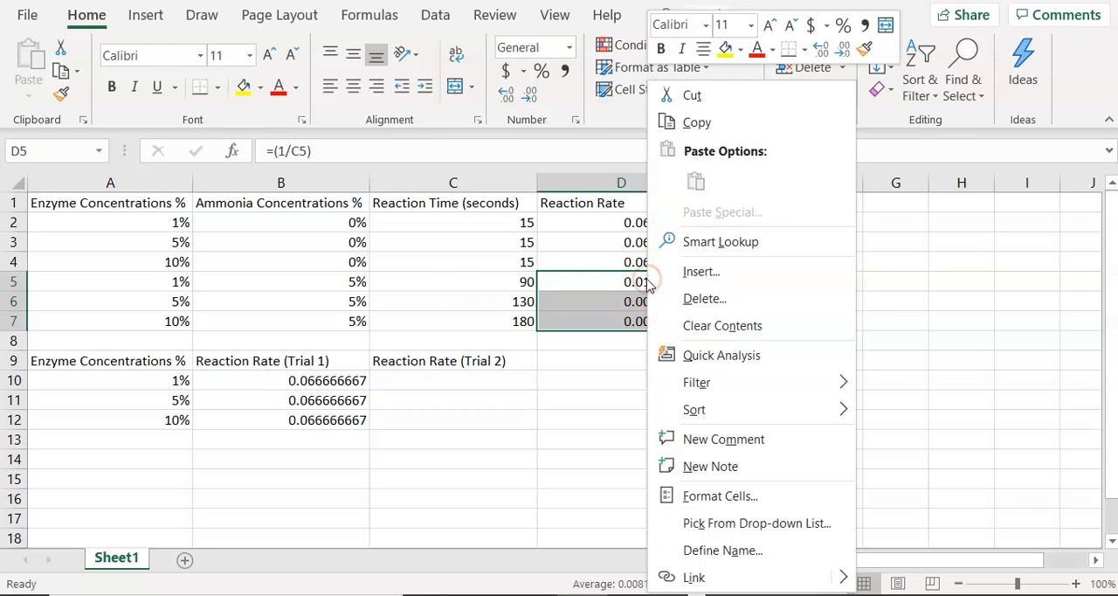
{"action": "left_click", "coordinate": [697, 122]}
{"action": "left_click", "coordinate": [402, 385]}
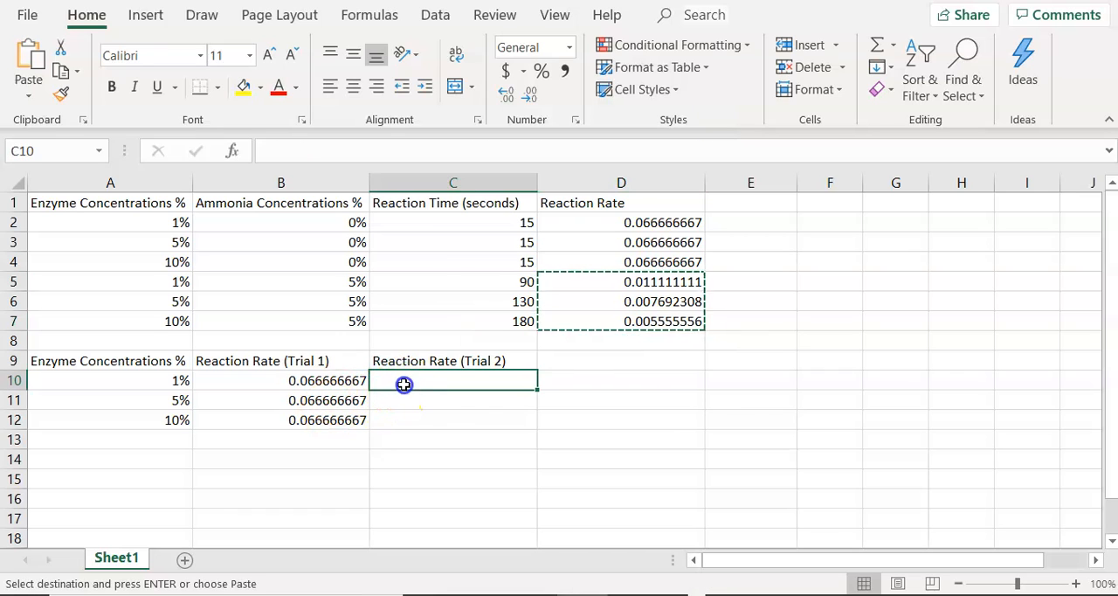
{"action": "key", "text": "ctrl+v"}
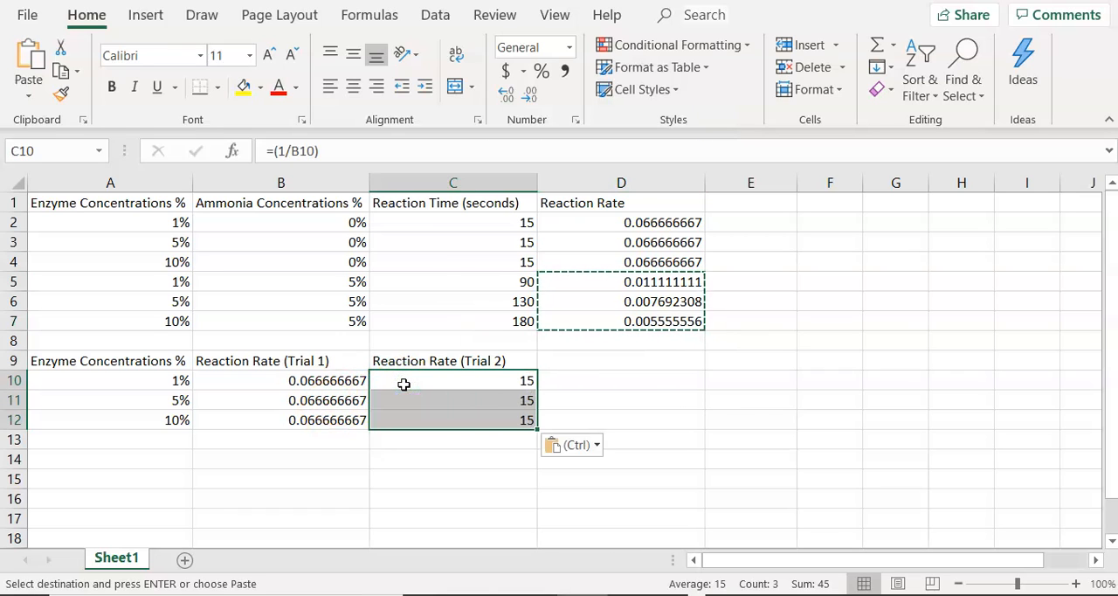
{"action": "left_click", "coordinate": [579, 446]}
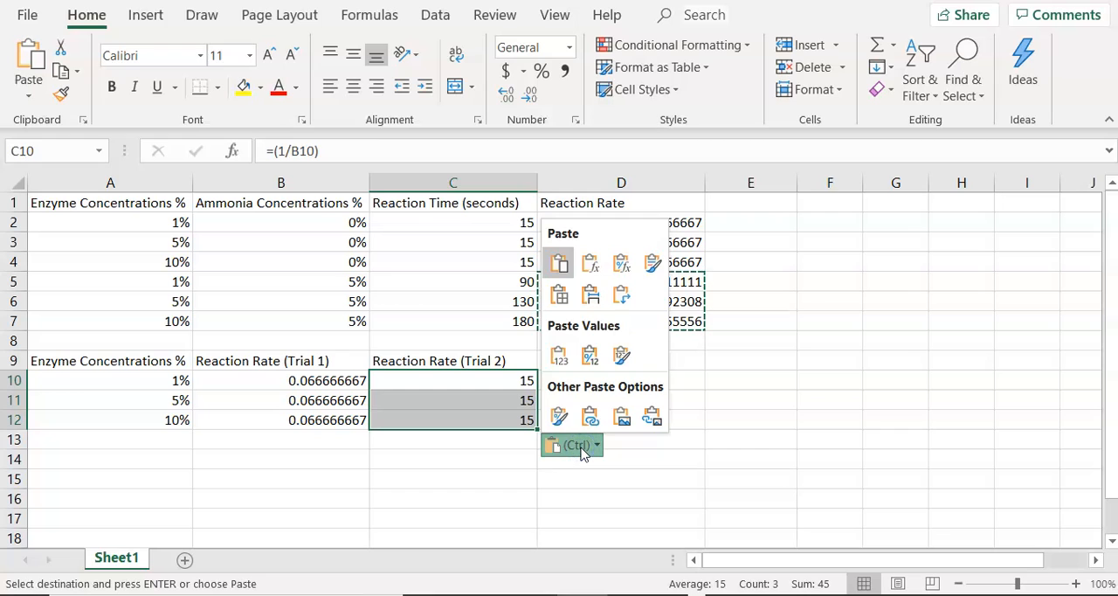
{"action": "left_click", "coordinate": [560, 353]}
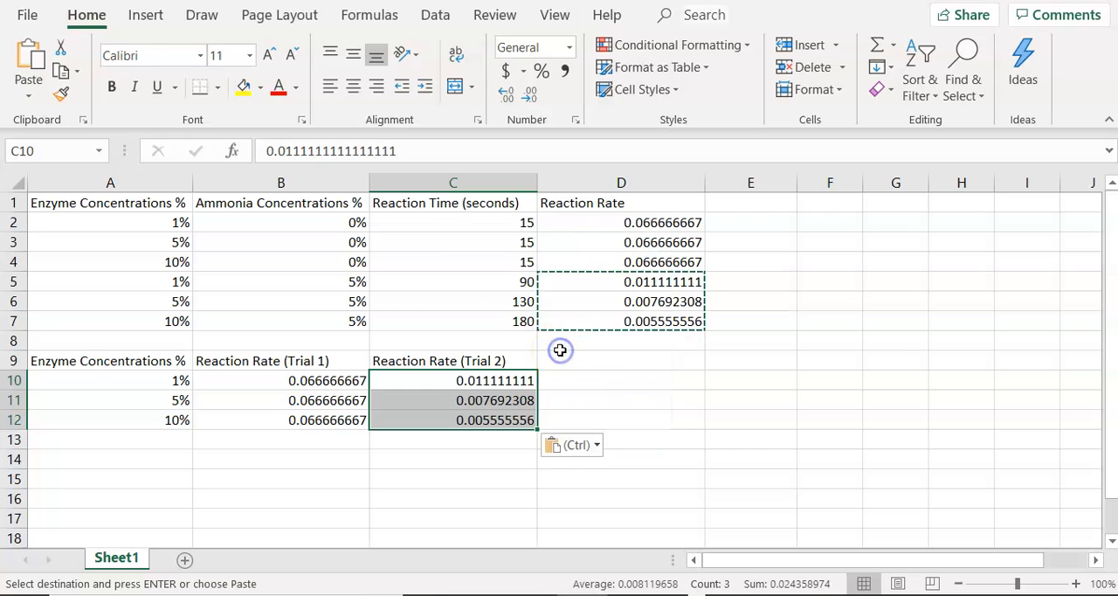
{"action": "left_click", "coordinate": [585, 404]}
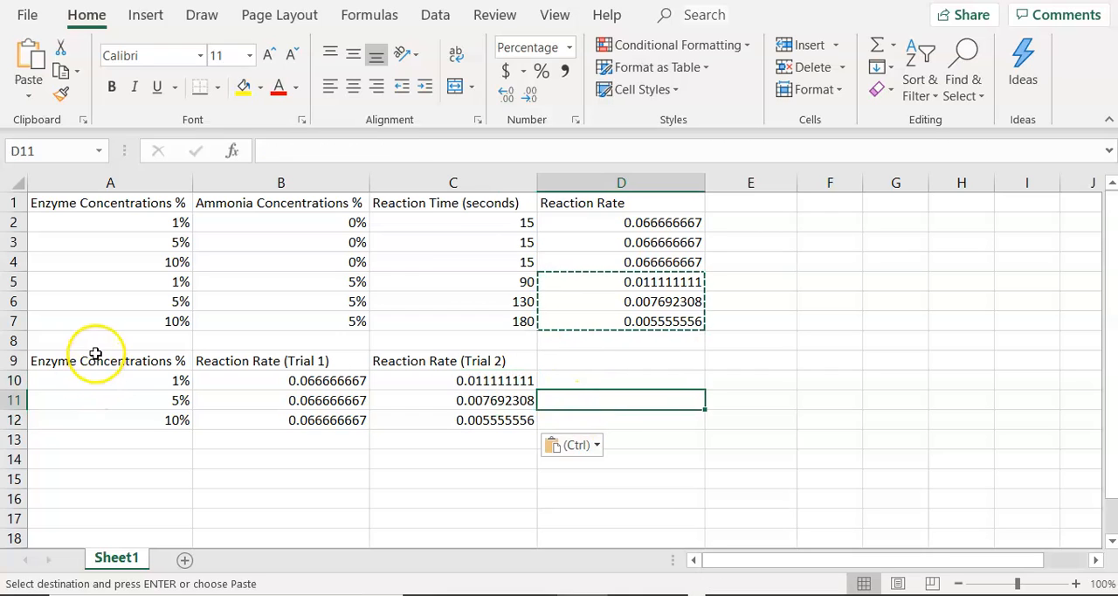
- Insert a markers-only scatter chart from the new table in A9:C12
{"action": "left_click", "coordinate": [95, 351]}
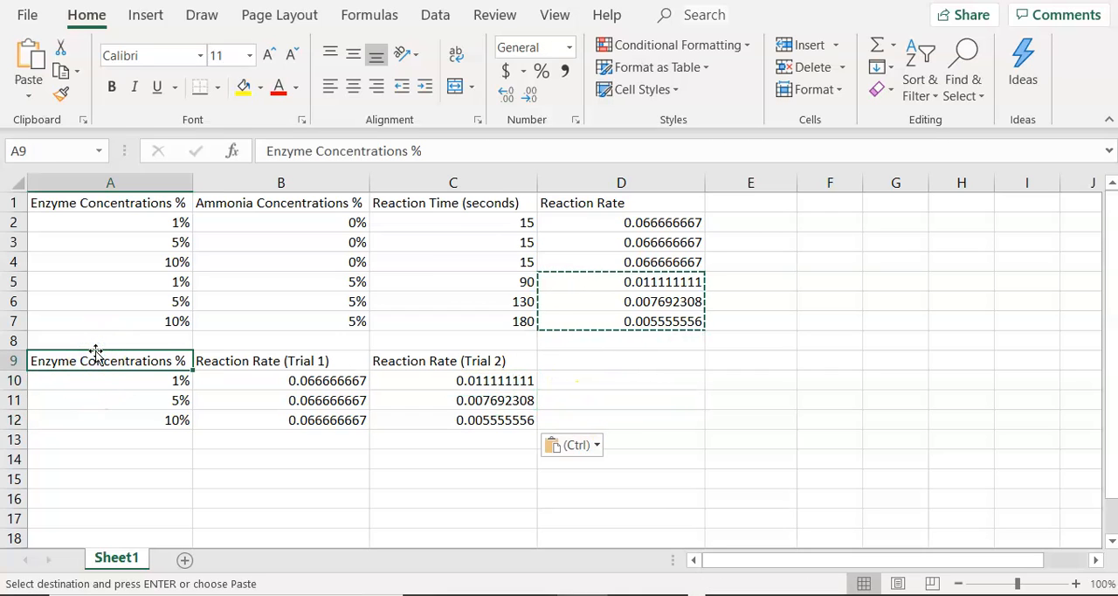
{"action": "key", "text": "shift+Right"}
{"action": "key", "text": "shift+Right"}
{"action": "key", "text": "shift+Down"}
{"action": "key", "text": "shift+Down"}
{"action": "key", "text": "shift+Down"}
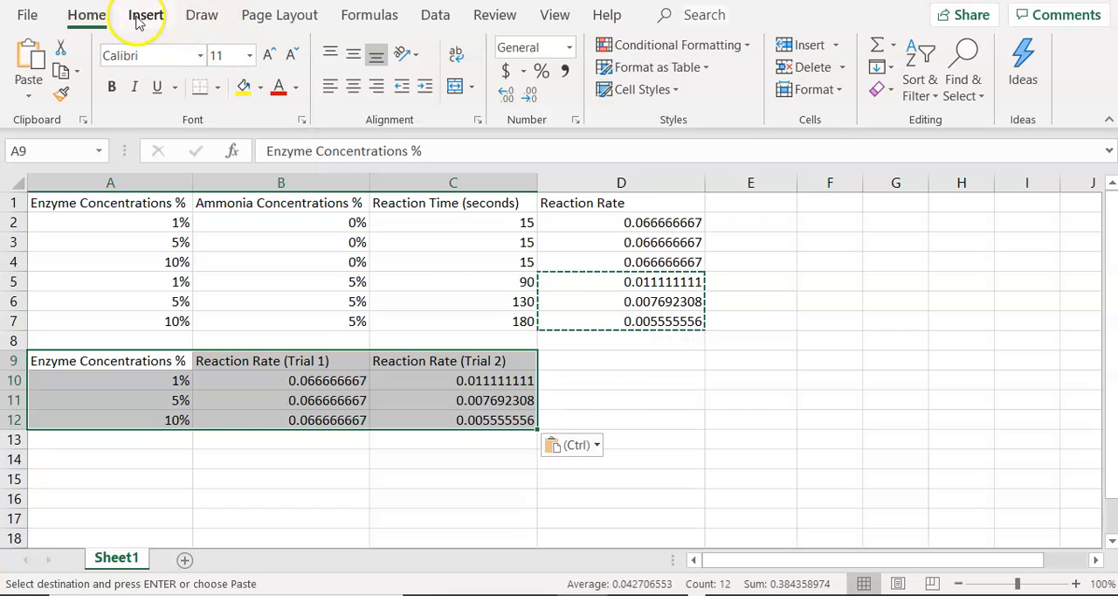
{"action": "left_click", "coordinate": [138, 17]}
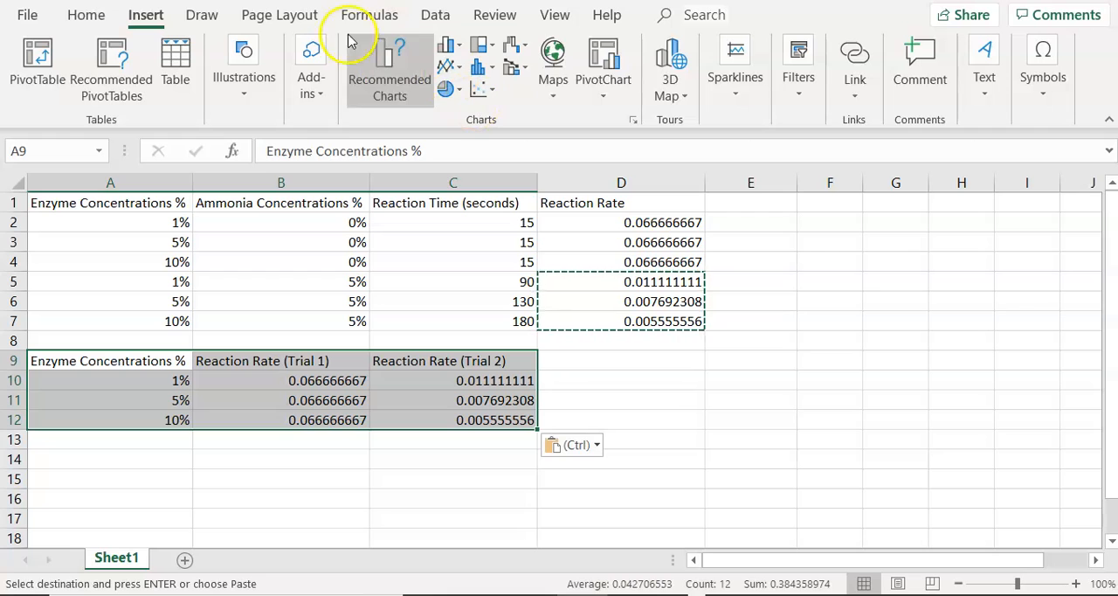
{"action": "left_click", "coordinate": [489, 91]}
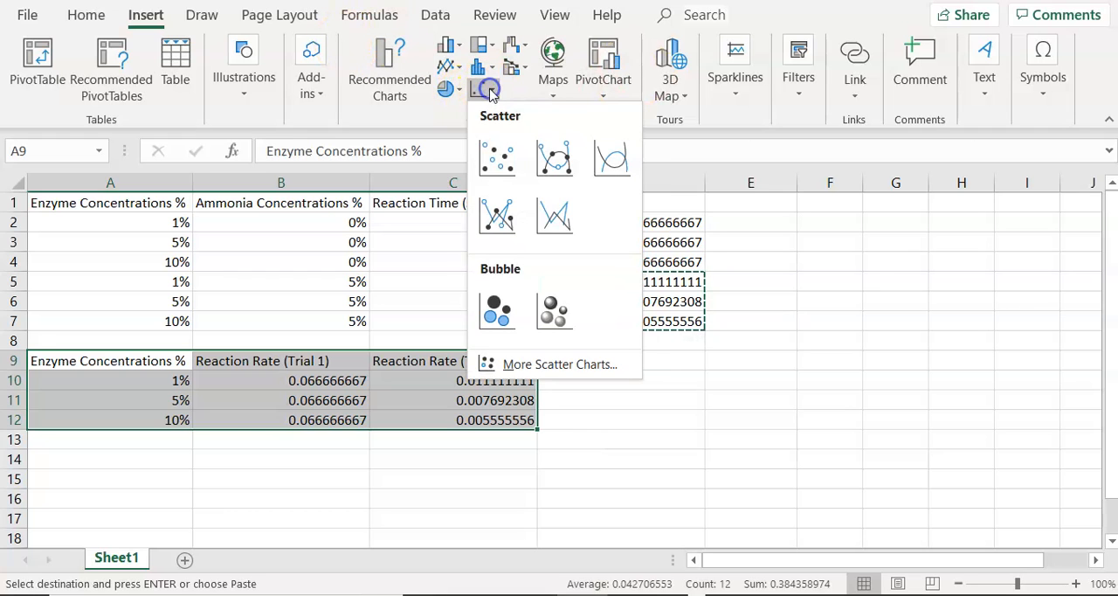
{"action": "left_click", "coordinate": [496, 155]}
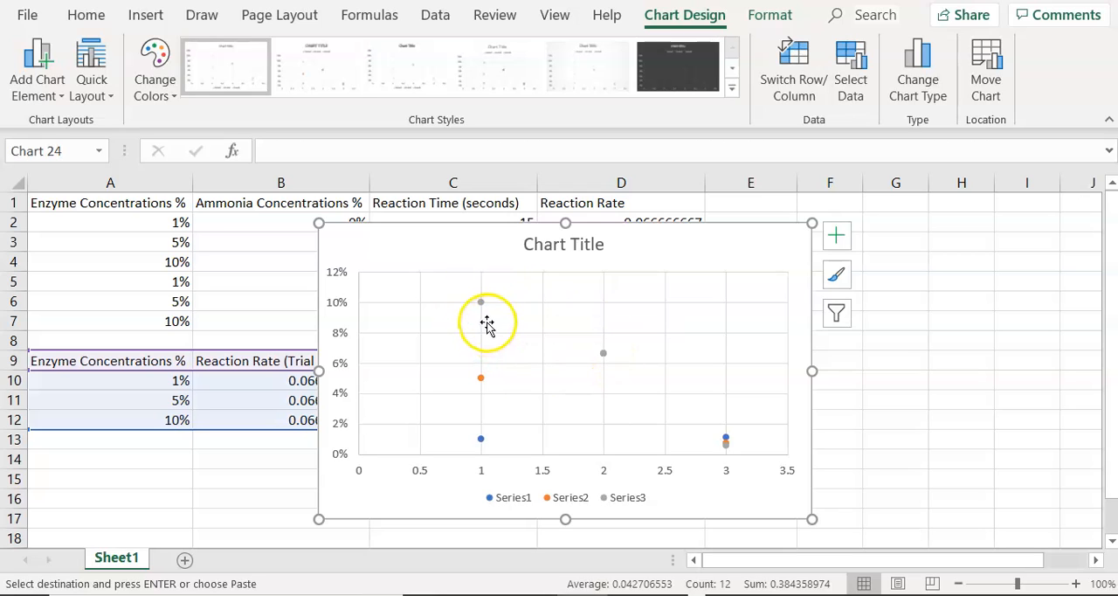
- Open the formatting options for the scatter chart's chart area
{"action": "mouse_move", "coordinate": [485, 318]}
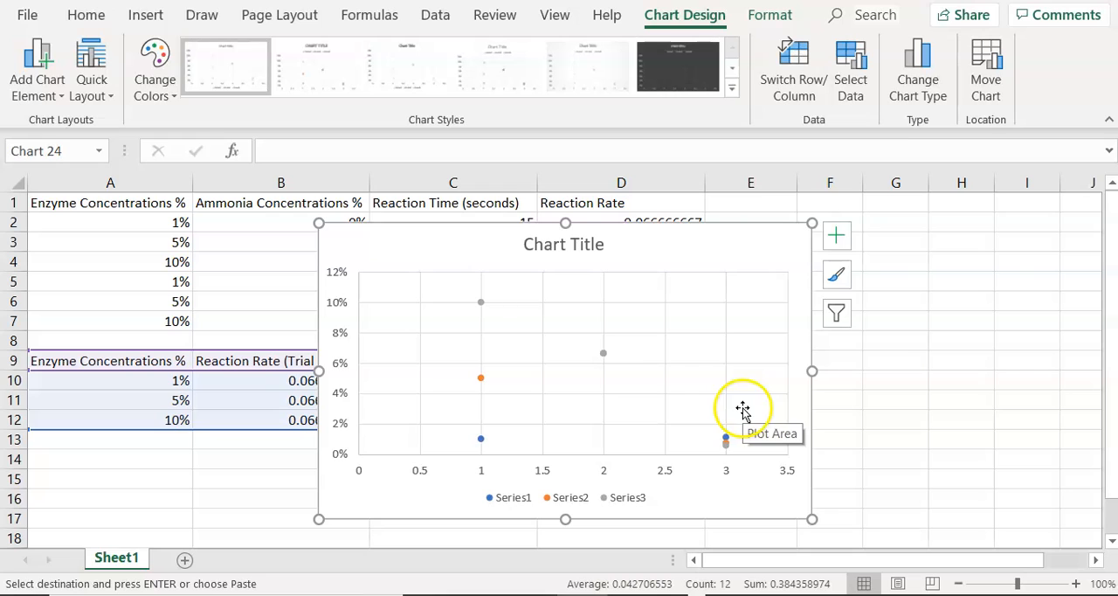
{"action": "right_click", "coordinate": [671, 244]}
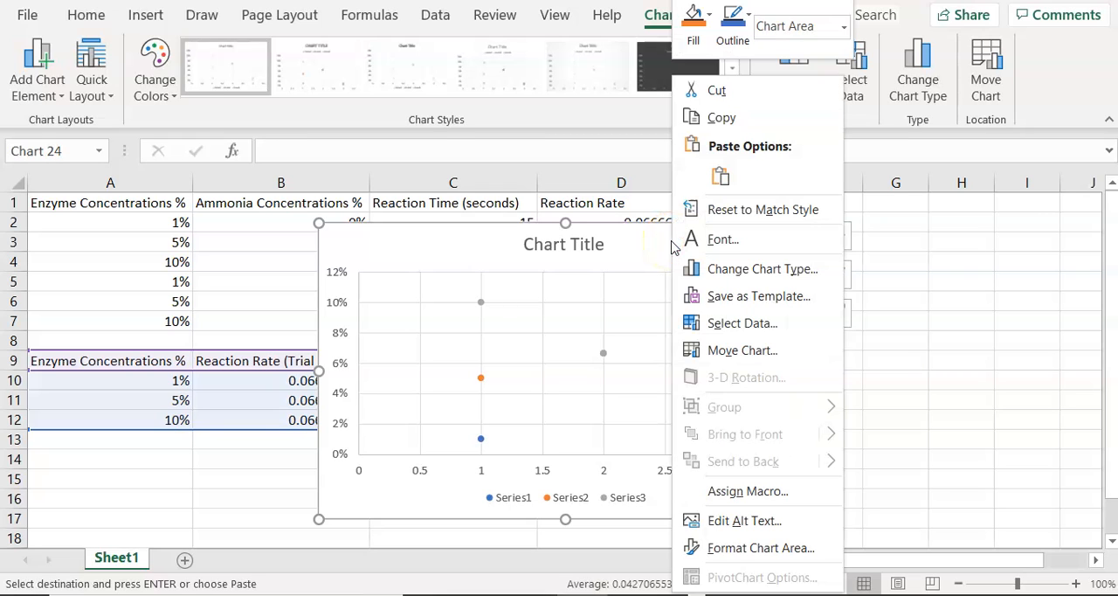
{"action": "left_click", "coordinate": [736, 549]}
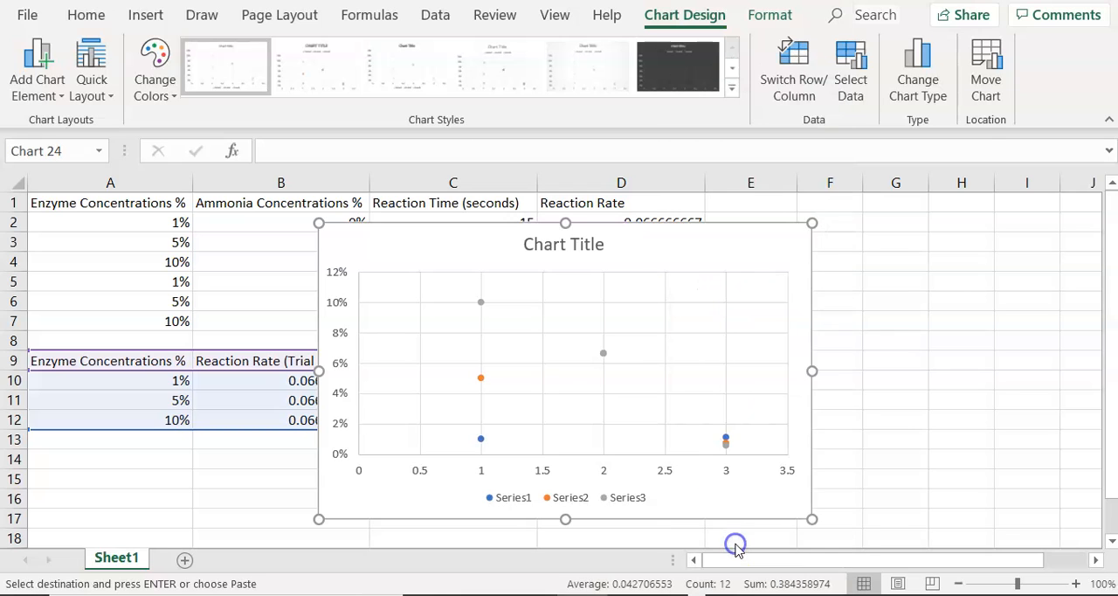
{"action": "left_click", "coordinate": [692, 250]}
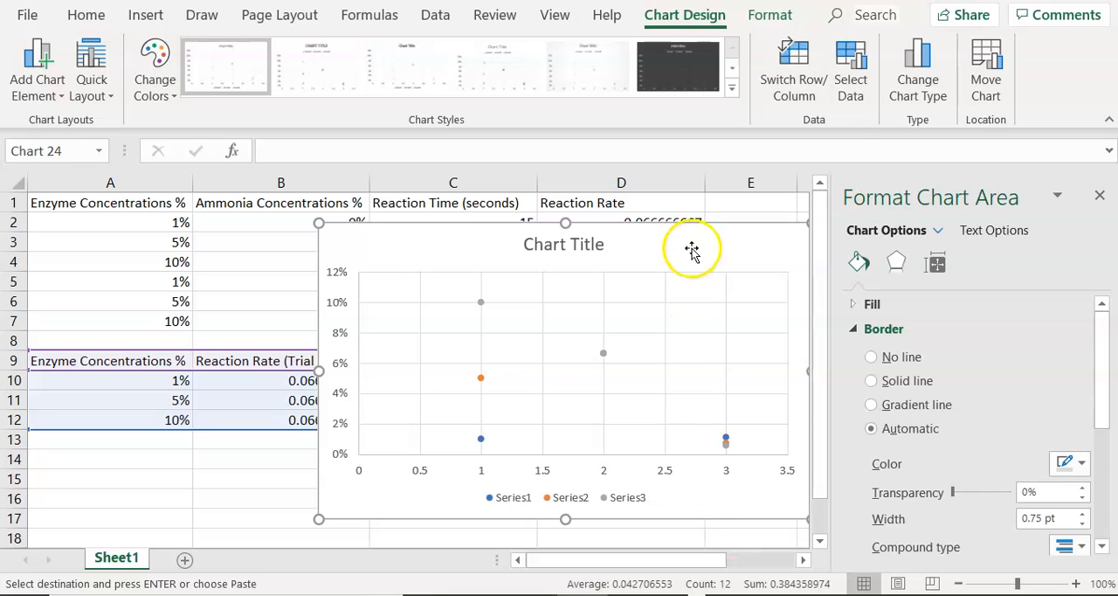
- Switch rows and columns in the scatter chart's data source, making Reaction Rate (Trial 1) and (Trial 2) the series
{"action": "right_click", "coordinate": [692, 250]}
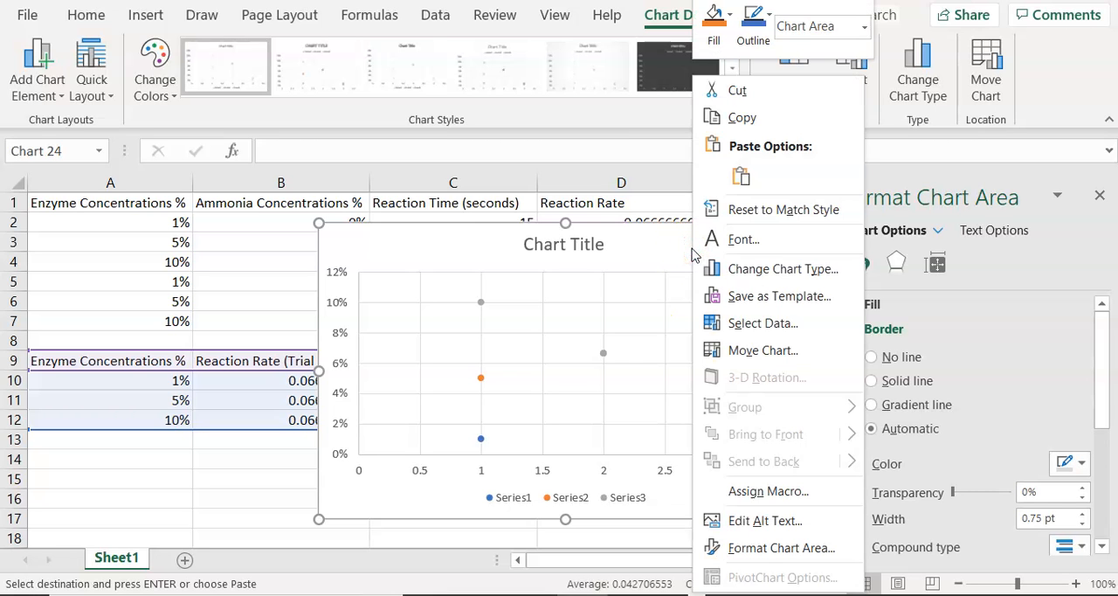
{"action": "left_click", "coordinate": [726, 323]}
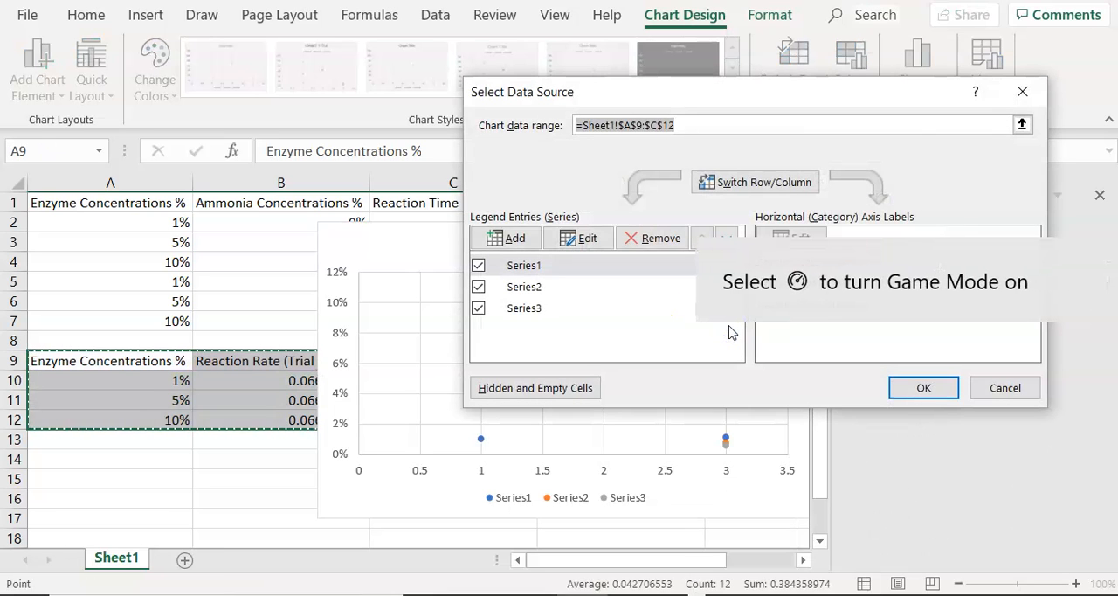
{"action": "left_click", "coordinate": [909, 124]}
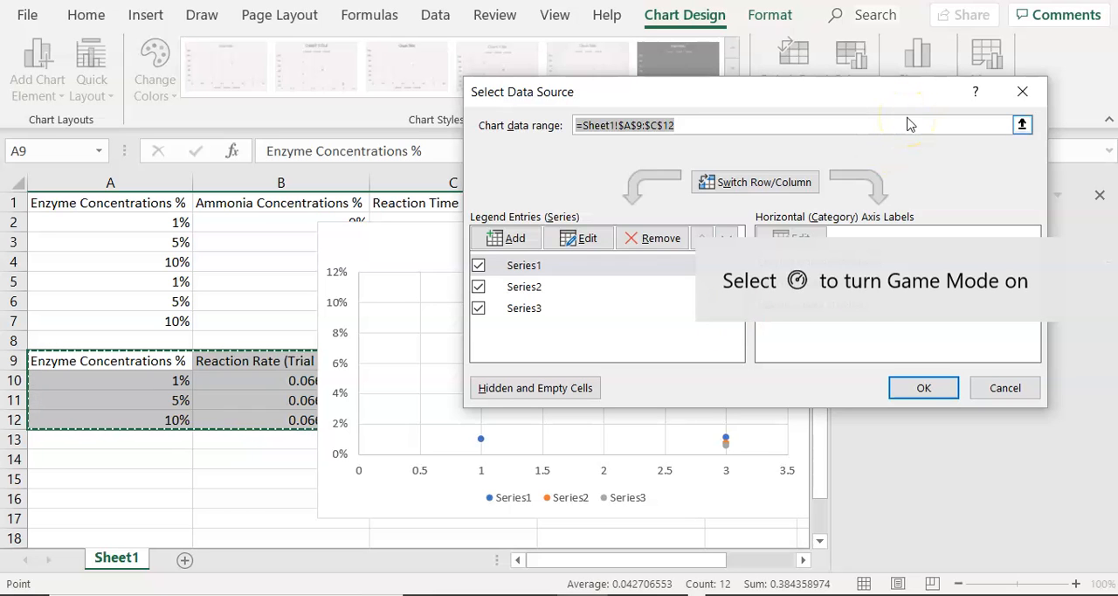
{"action": "left_click_drag", "start_coordinate": [699, 93], "coordinate": [613, 96]}
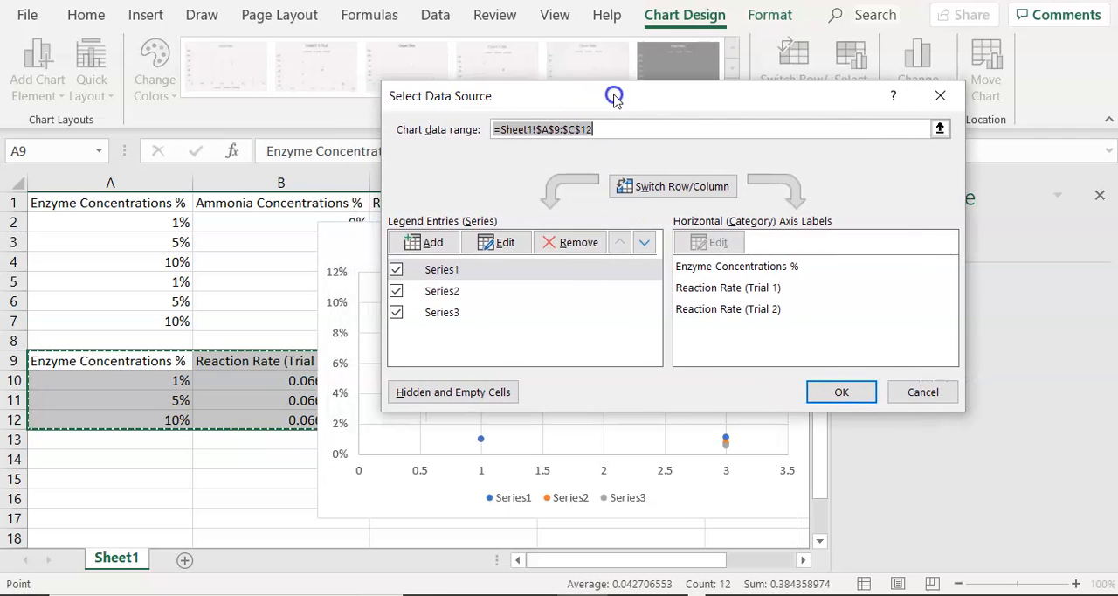
{"action": "left_click", "coordinate": [397, 312]}
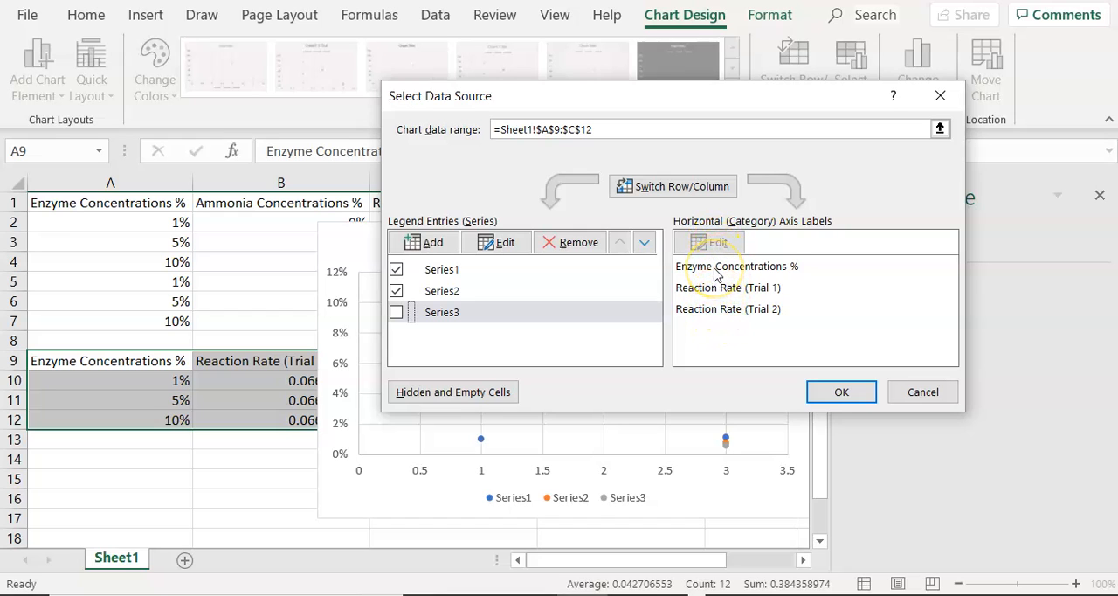
{"action": "left_click", "coordinate": [683, 188]}
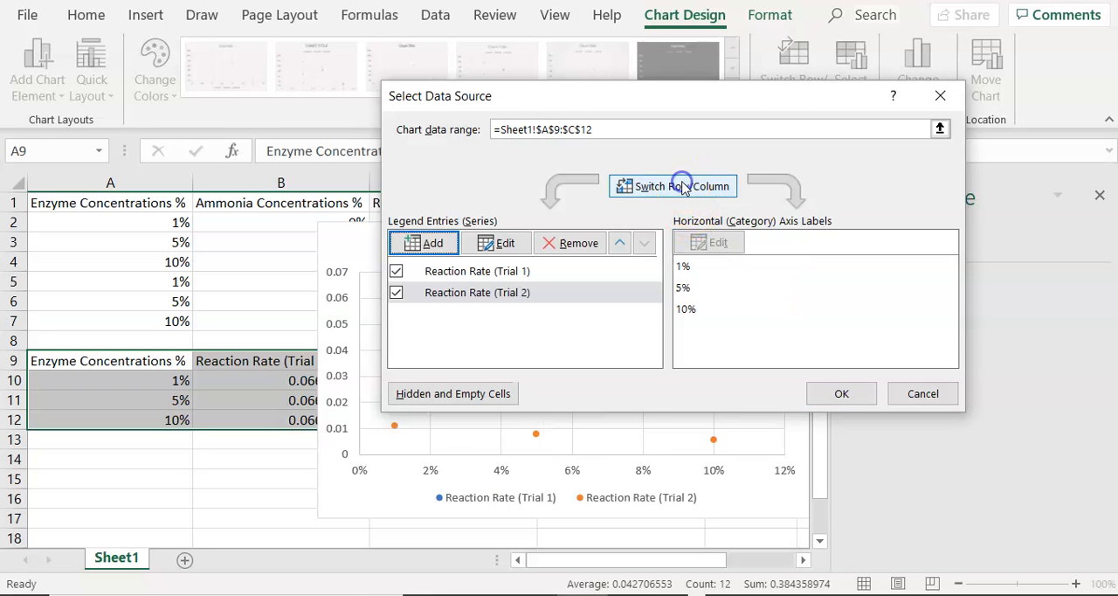
{"action": "left_click_drag", "start_coordinate": [636, 99], "coordinate": [503, 516]}
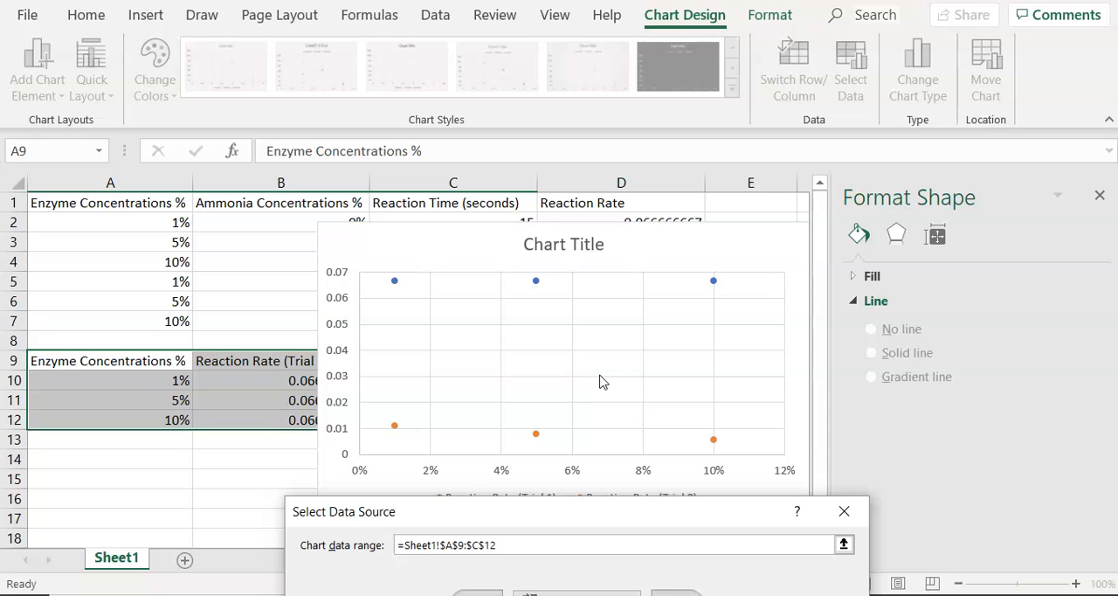
{"action": "left_click_drag", "start_coordinate": [626, 297], "coordinate": [607, 167]}
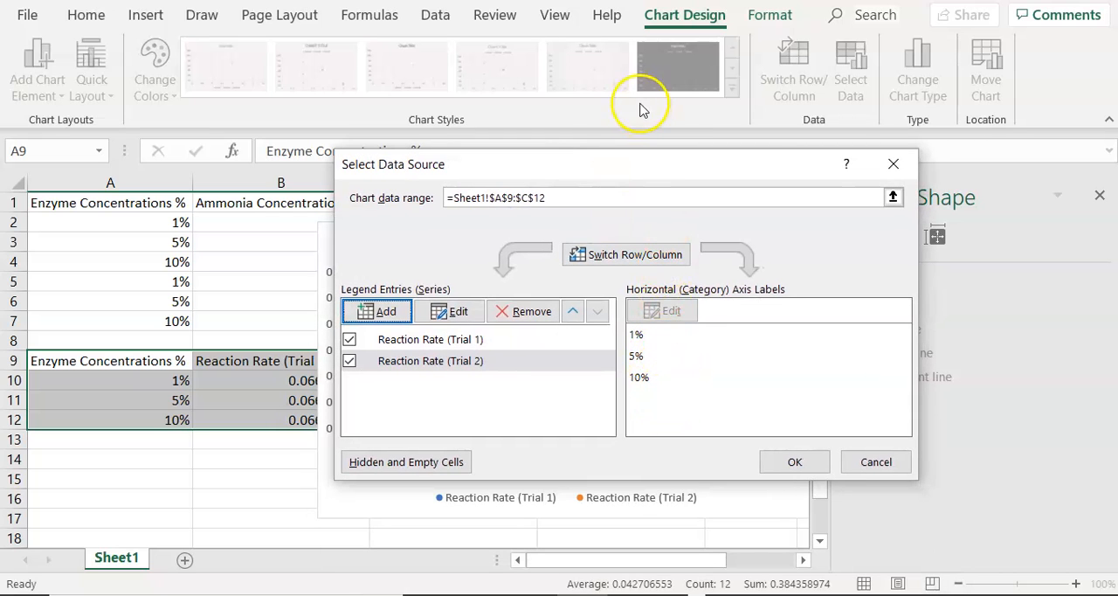
{"action": "left_click", "coordinate": [805, 469]}
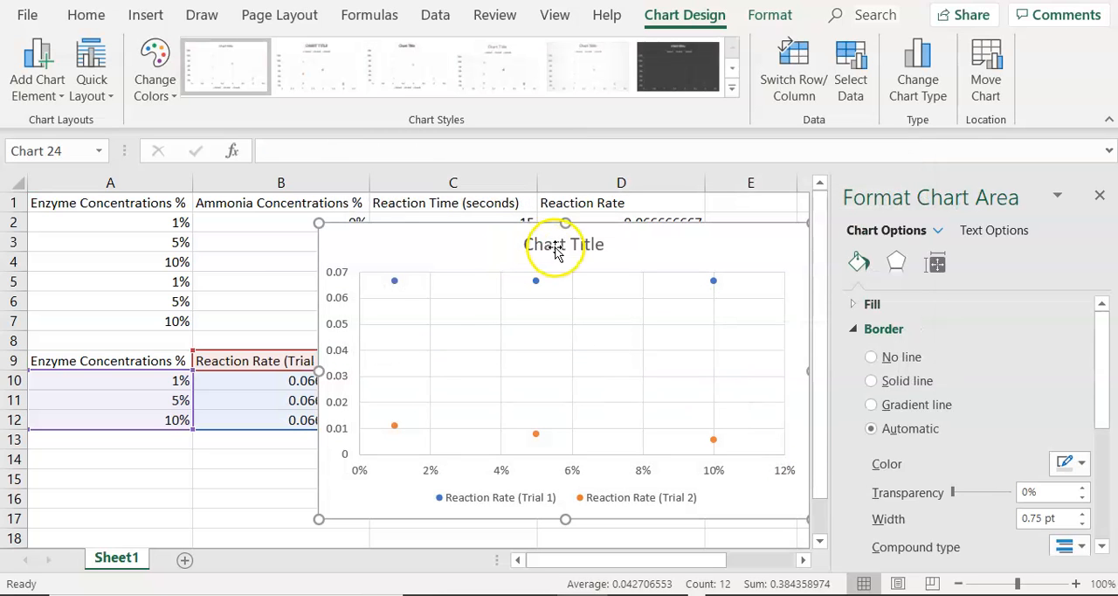
- Change the chart title to "Reaction Rates with and without Ammonia Solution" and shift it slightly so it clears the plot
{"action": "left_click", "coordinate": [554, 247]}
{"action": "left_click_drag", "start_coordinate": [604, 246], "coordinate": [526, 248]}
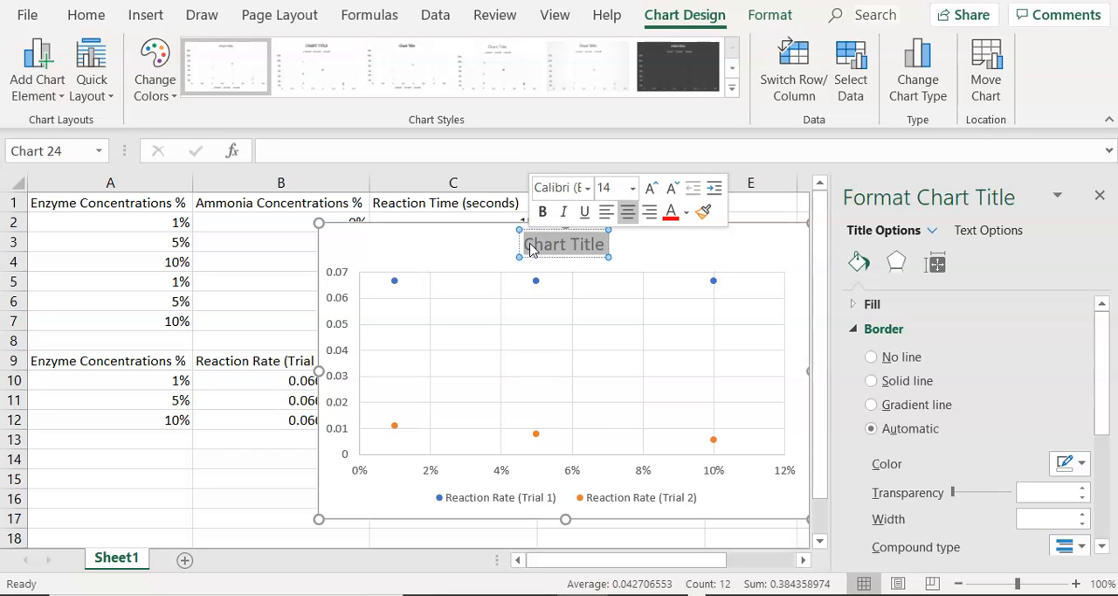
{"action": "type", "text": "Reac"}
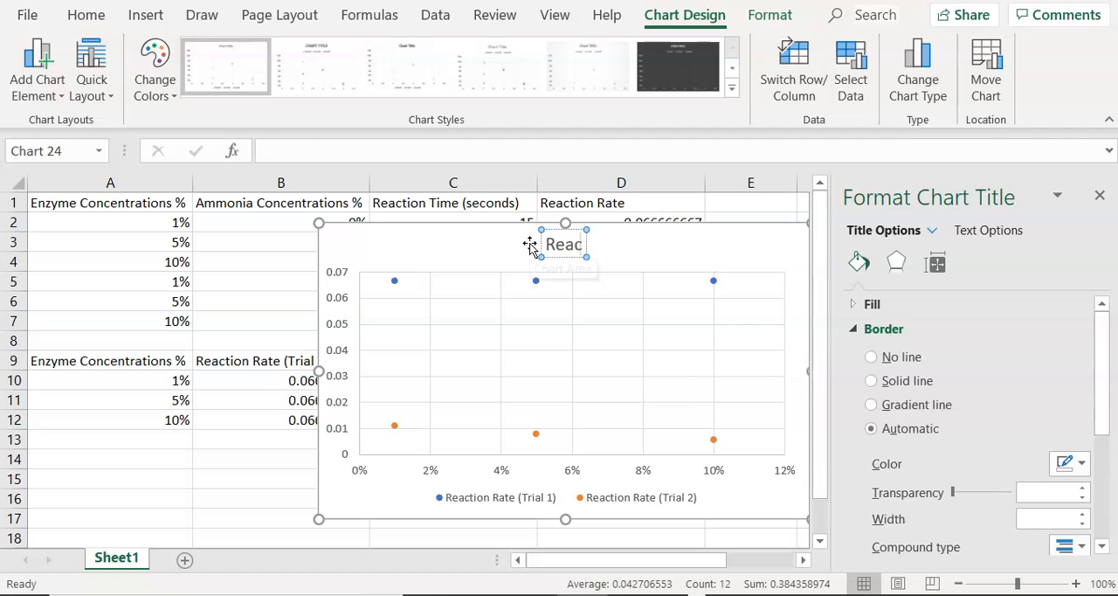
{"action": "type", "text": "tion Rat"}
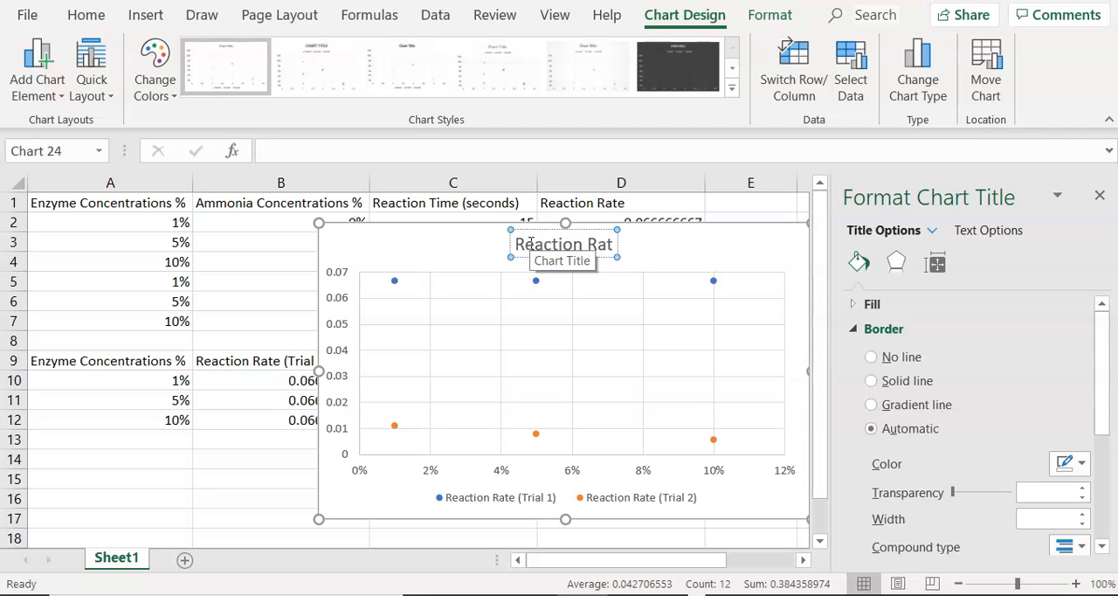
{"action": "type", "text": "es with and wi"}
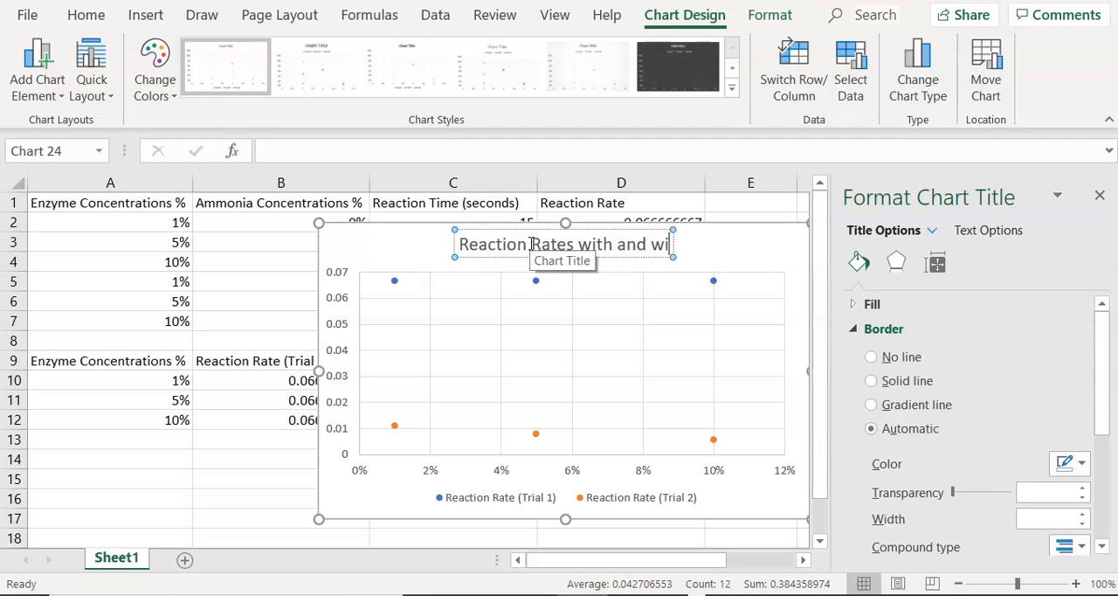
{"action": "type", "text": "thout Am"}
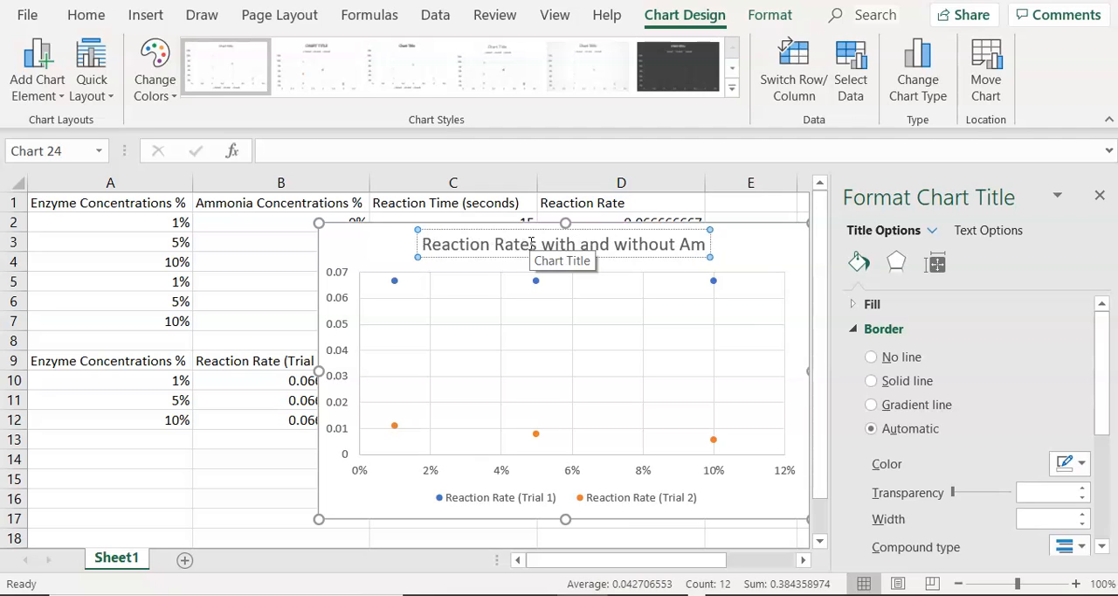
{"action": "type", "text": "monia Solution"}
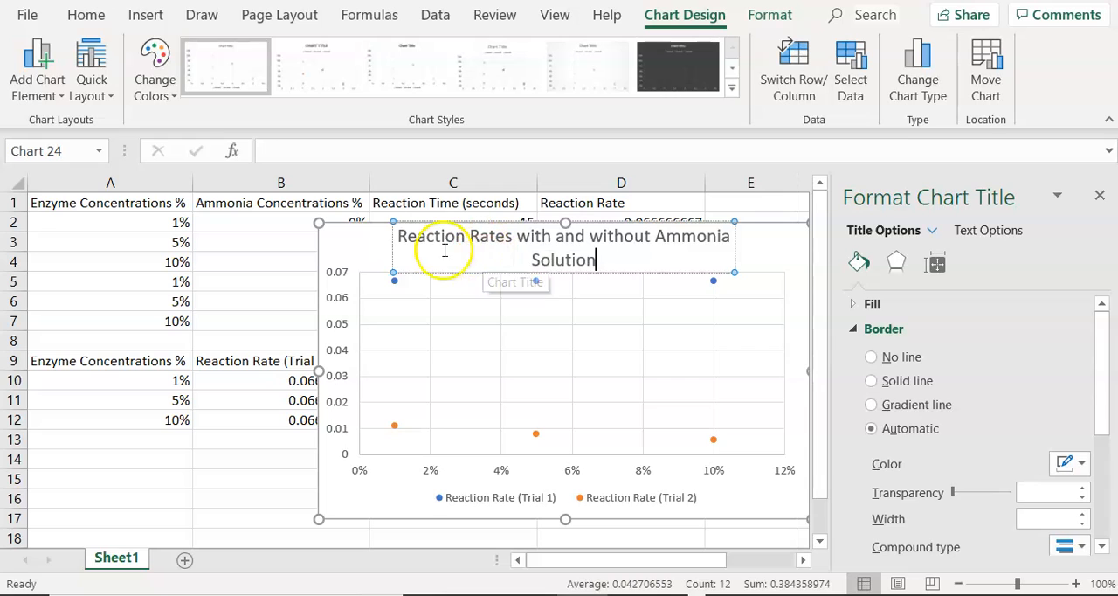
{"action": "left_click", "coordinate": [387, 253]}
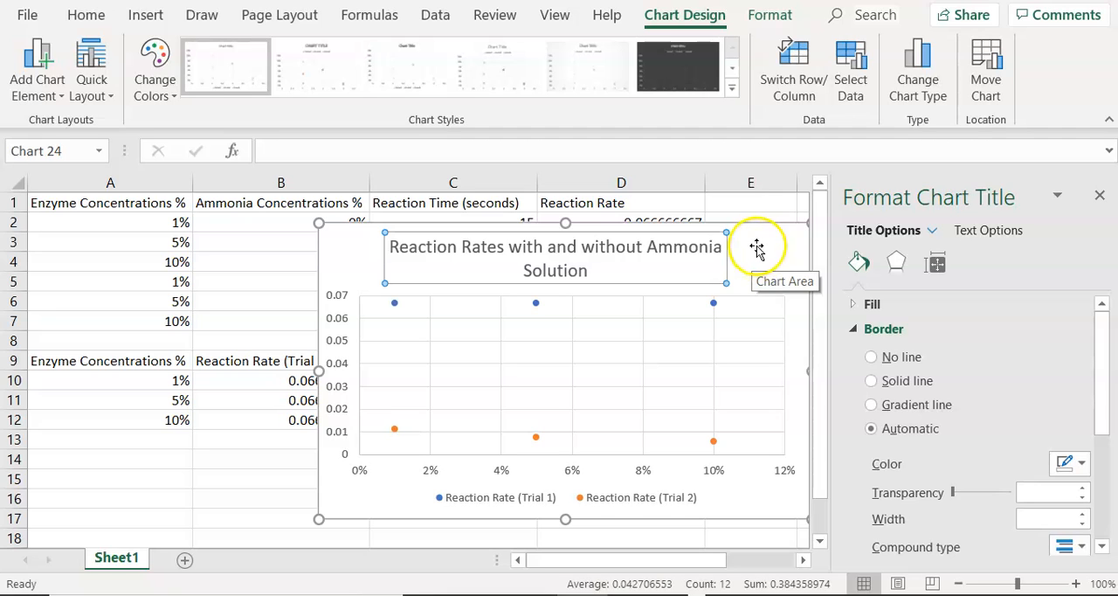
- Close the chart formatting options and add axis titles to the scatter chart
{"action": "left_click", "coordinate": [1101, 195]}
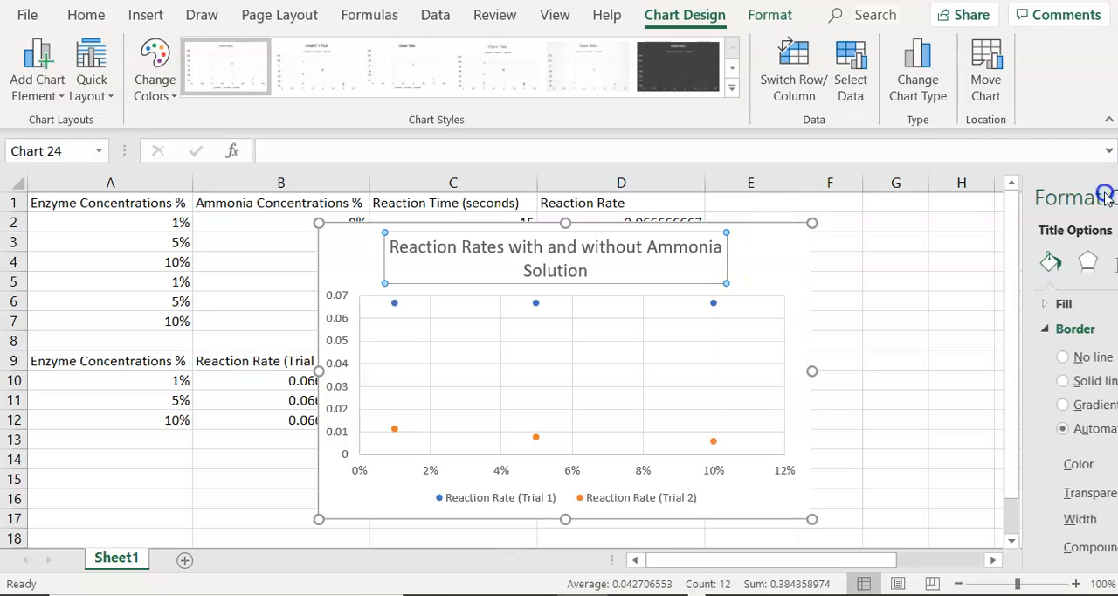
{"action": "left_click", "coordinate": [762, 266]}
{"action": "right_click", "coordinate": [761, 262]}
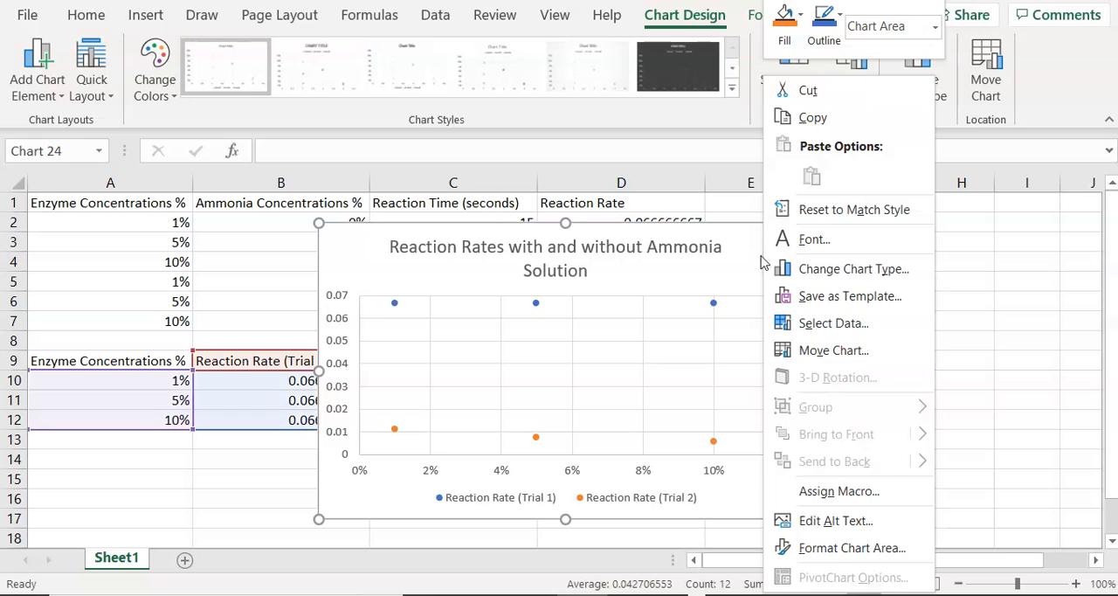
{"action": "left_click", "coordinate": [756, 256]}
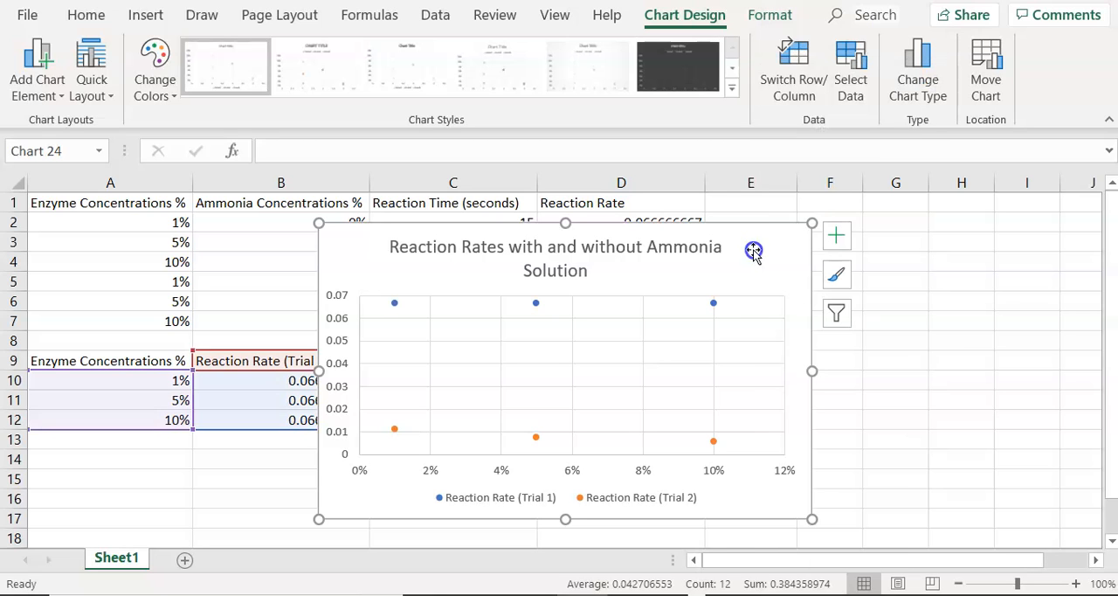
{"action": "left_click", "coordinate": [834, 238]}
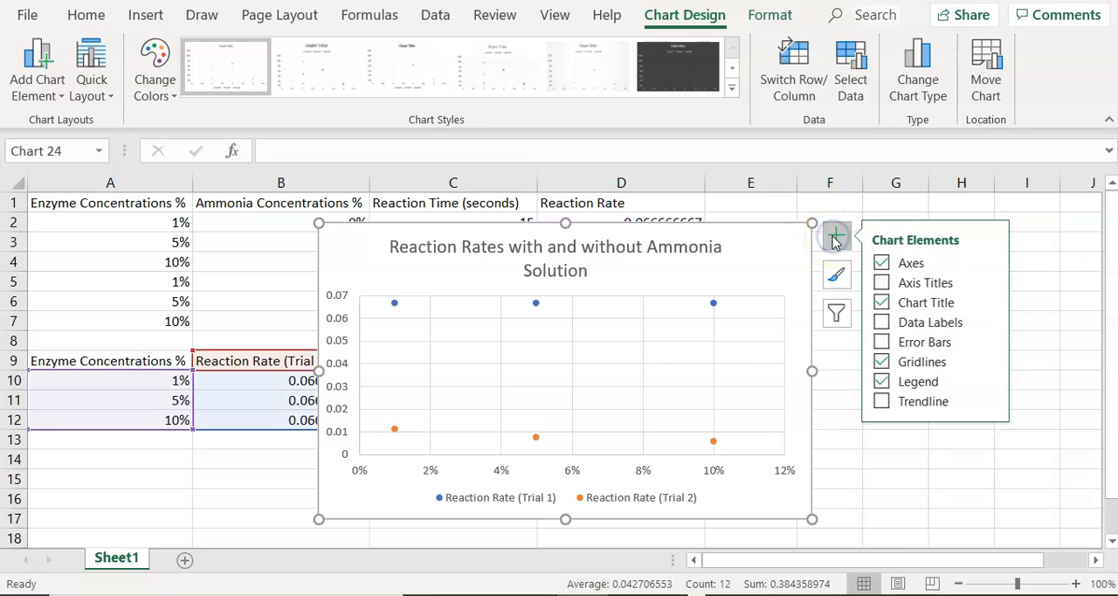
{"action": "left_click", "coordinate": [881, 283]}
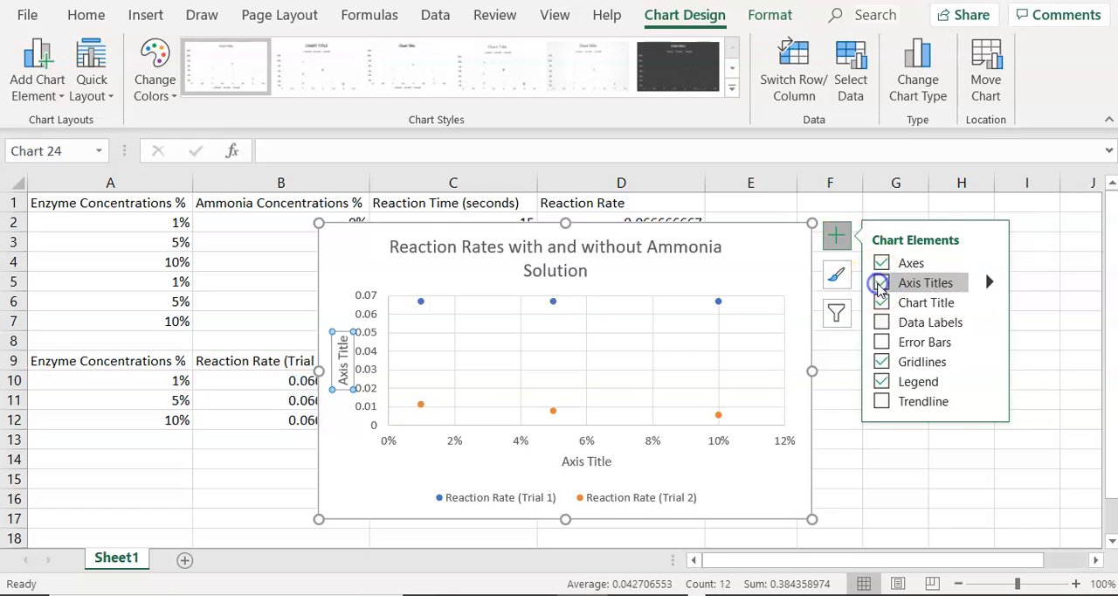
- Set the horizontal axis title to "Amylase Concentration (%)"
{"action": "left_click", "coordinate": [585, 461]}
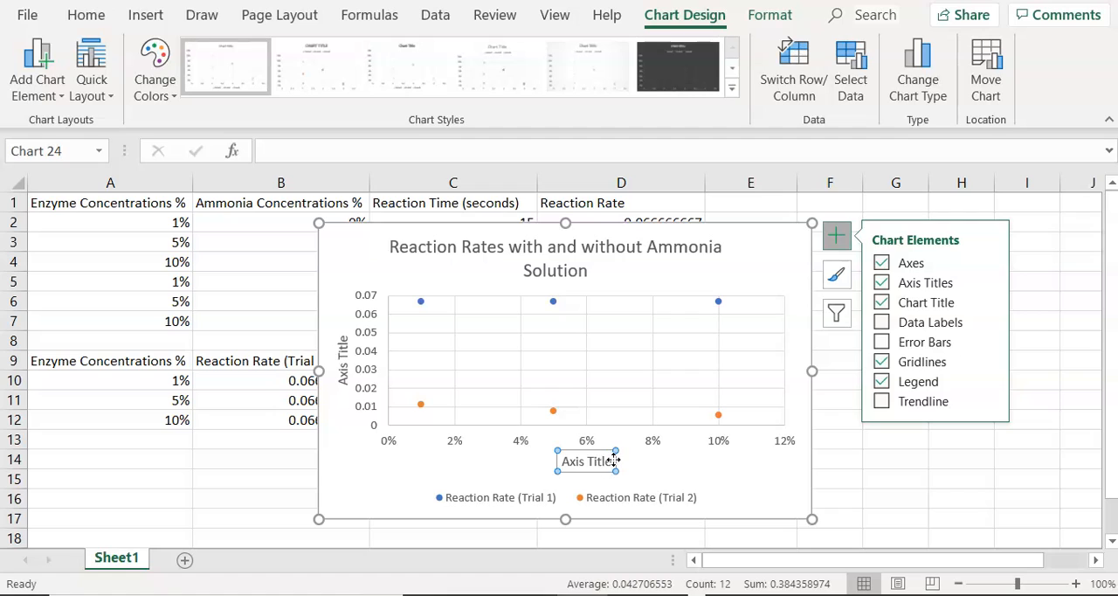
{"action": "left_click", "coordinate": [614, 461]}
{"action": "left_click_drag", "start_coordinate": [616, 461], "coordinate": [568, 461]}
{"action": "key", "text": "BackSpace"}
{"action": "type", "text": "Enzyme Conce"}
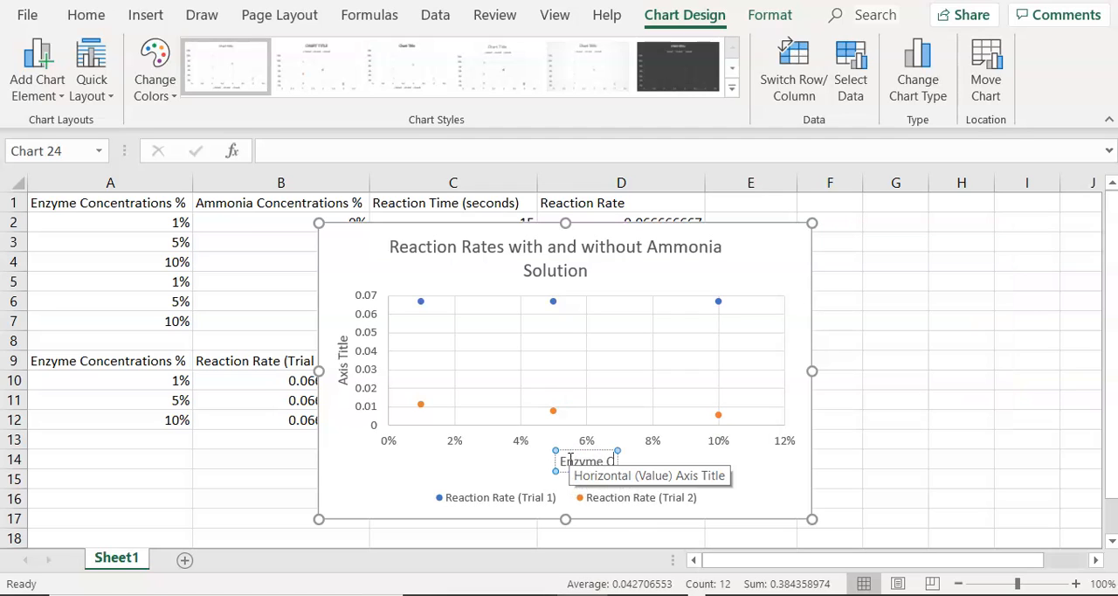
{"action": "key", "text": "BackSpace"}
{"action": "key", "text": "BackSpace"}
{"action": "key", "text": "BackSpace"}
{"action": "key", "text": "BackSpace"}
{"action": "key", "text": "BackSpace"}
{"action": "key", "text": "BackSpace"}
{"action": "key", "text": "BackSpace"}
{"action": "key", "text": "BackSpace"}
{"action": "key", "text": "BackSpace"}
{"action": "key", "text": "BackSpace"}
{"action": "key", "text": "BackSpace"}
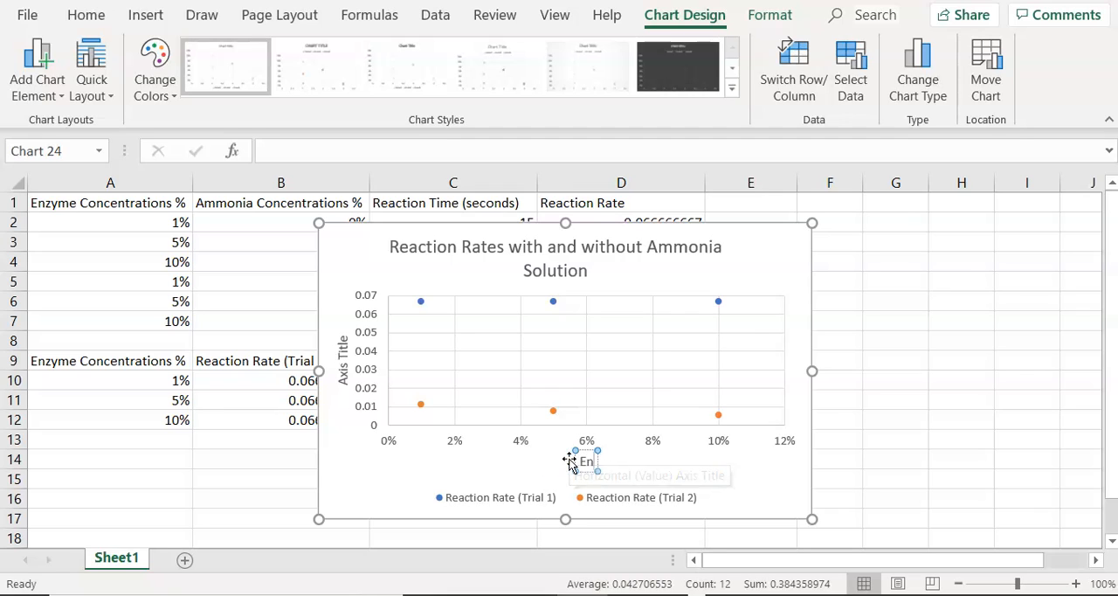
{"action": "type", "text": "Am"}
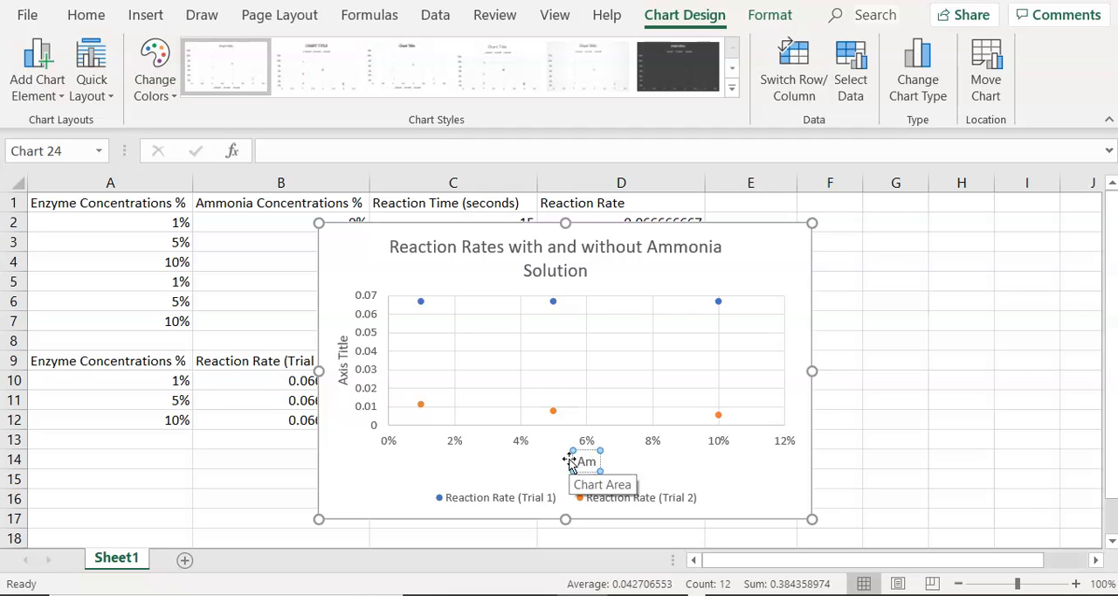
{"action": "type", "text": "ylase Conc"}
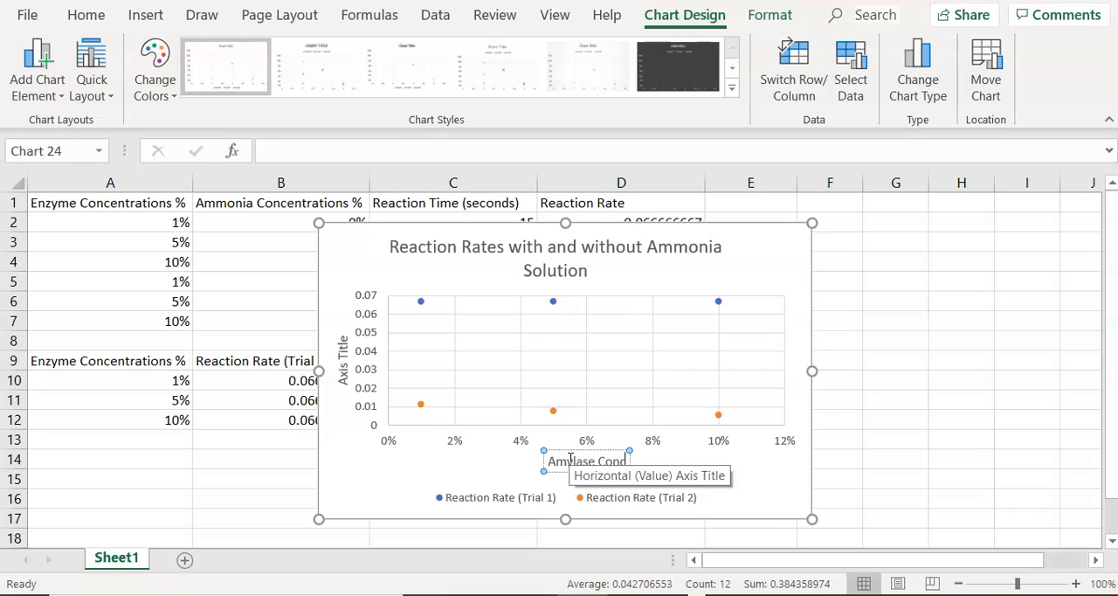
{"action": "type", "text": "entration"}
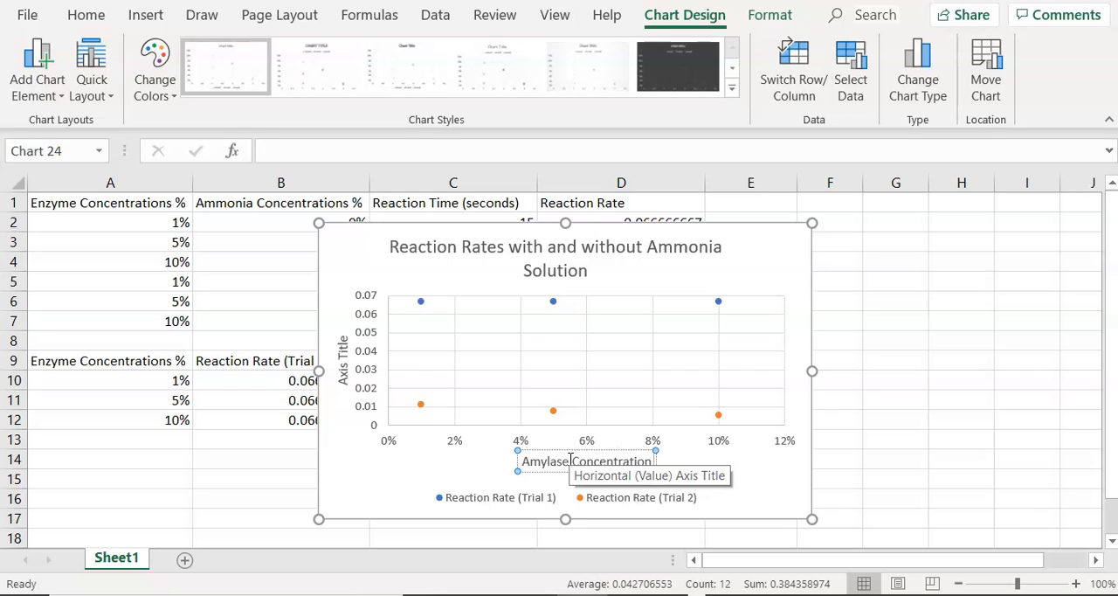
{"action": "type", "text": " (%)"}
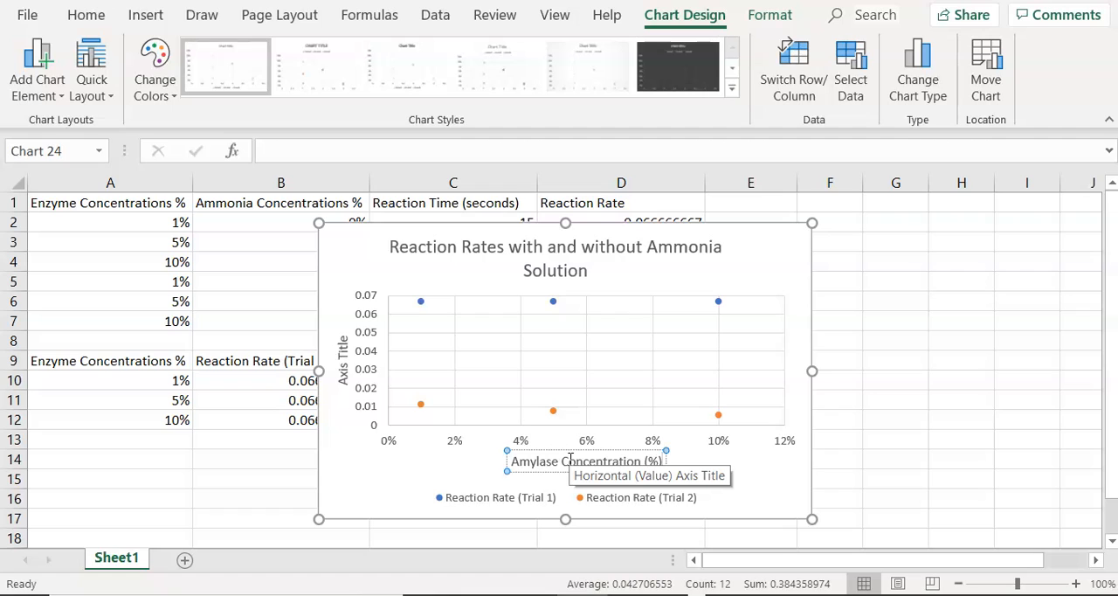
- Set the vertical axis title to "Reaction Rate (1/seconds)" and move it clear of the axis numbers
{"action": "left_click", "coordinate": [343, 342]}
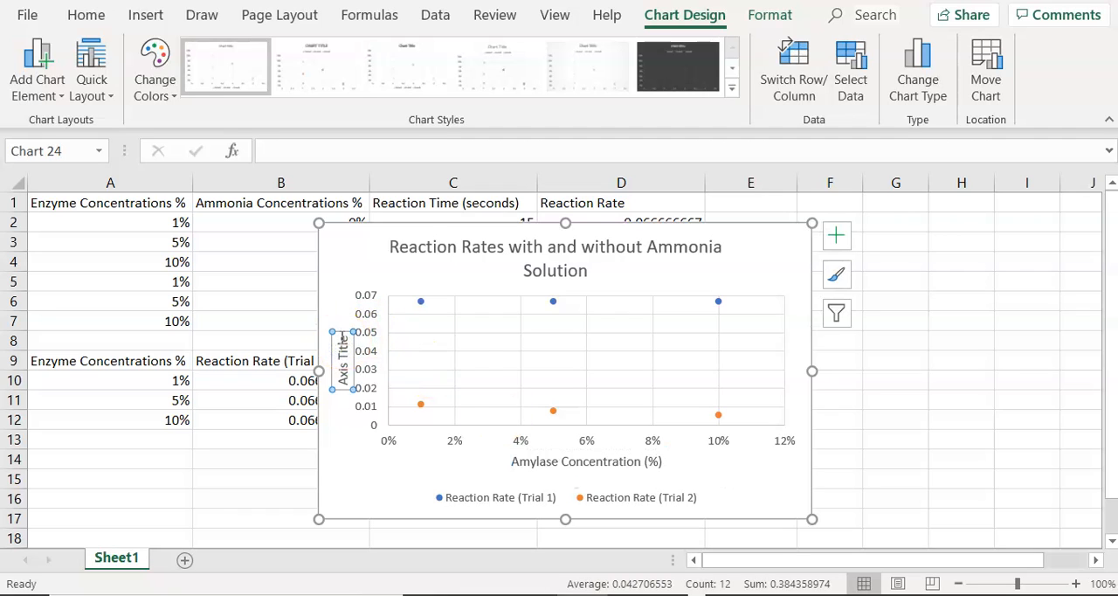
{"action": "mouse_move", "coordinate": [341, 336]}
{"action": "left_mouse_down"}
{"action": "mouse_move", "coordinate": [341, 374]}
{"action": "mouse_move", "coordinate": [342, 328]}
{"action": "left_mouse_up"}
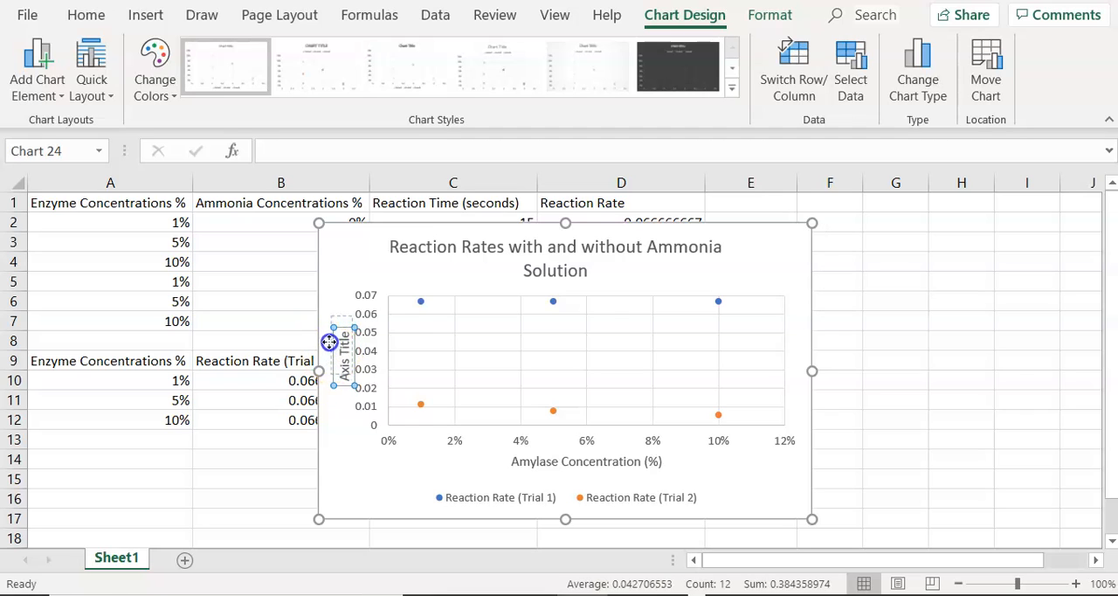
{"action": "left_click_drag", "start_coordinate": [326, 341], "coordinate": [321, 328]}
{"action": "left_click", "coordinate": [340, 322]}
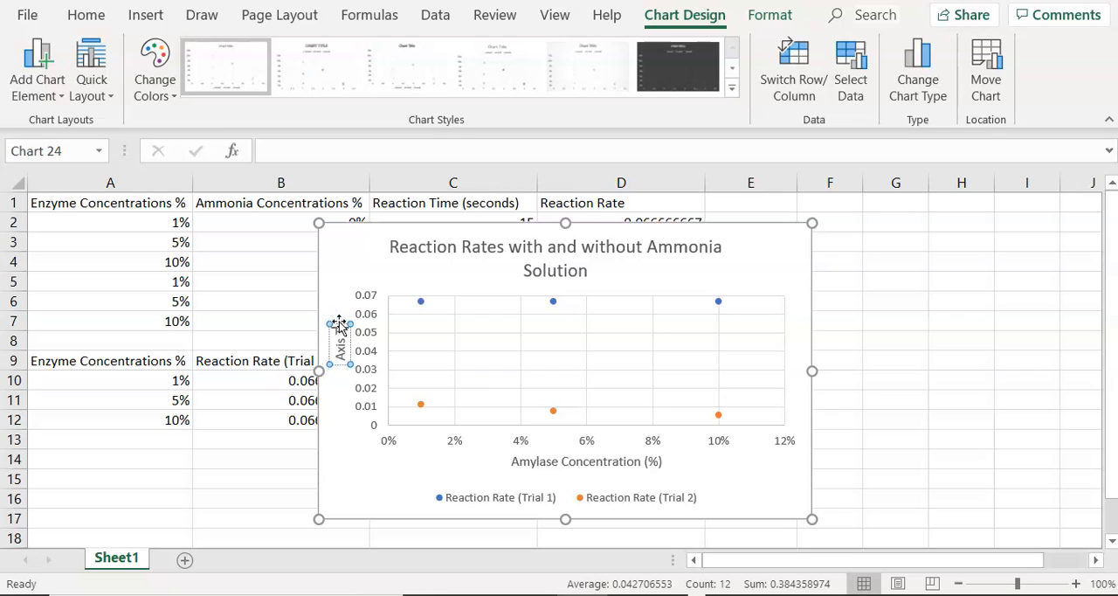
{"action": "key", "text": "BackSpace"}
{"action": "key", "text": "BackSpace"}
{"action": "key", "text": "BackSpace"}
{"action": "key", "text": "BackSpace"}
{"action": "type", "text": "Reaction Rate "}
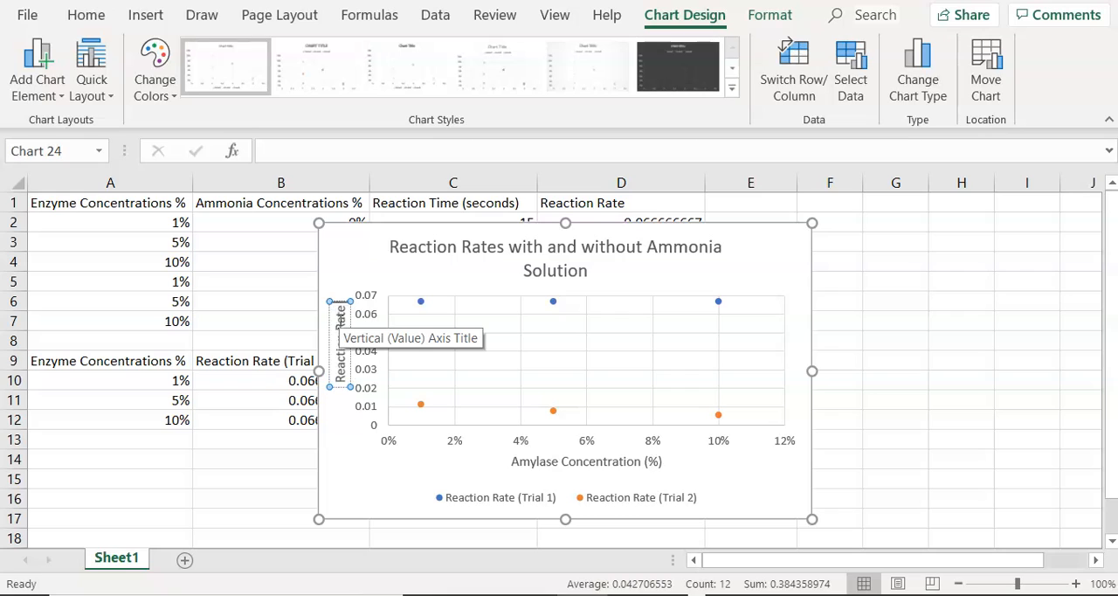
{"action": "type", "text": "(1/seconds"}
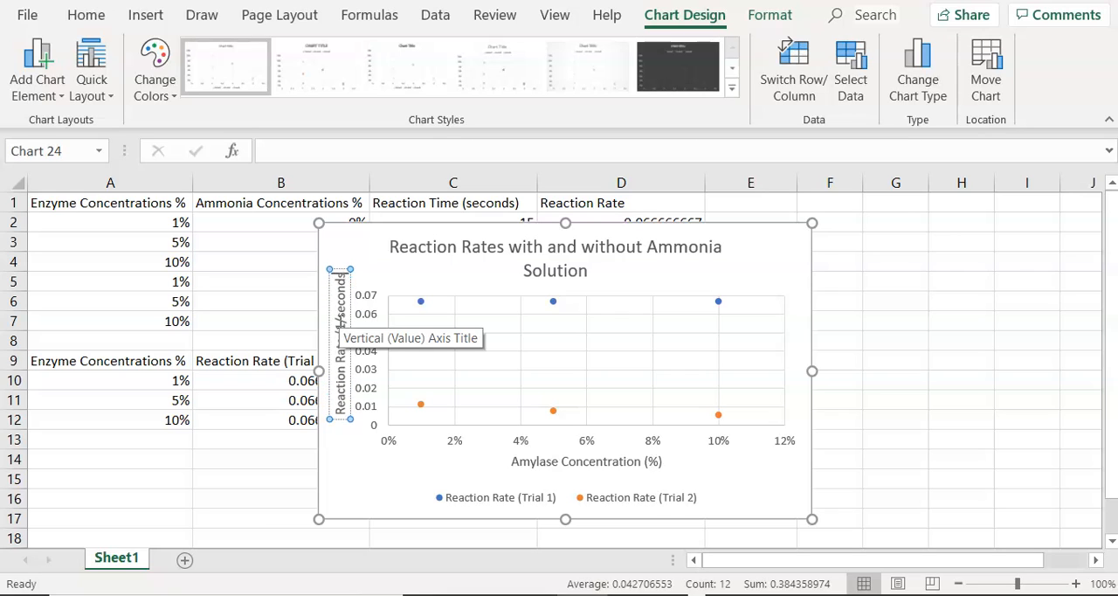
{"action": "type", "text": ")"}
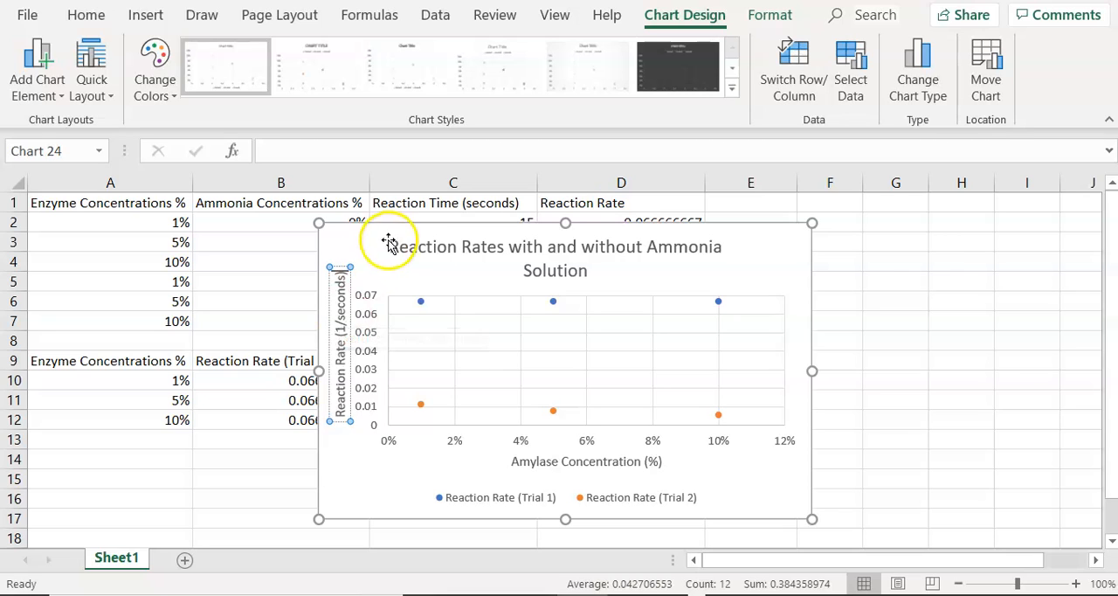
{"action": "left_click", "coordinate": [358, 280]}
{"action": "mouse_move", "coordinate": [346, 380]}
{"action": "left_mouse_down"}
{"action": "mouse_move", "coordinate": [349, 312]}
{"action": "mouse_move", "coordinate": [341, 337]}
{"action": "left_mouse_up"}
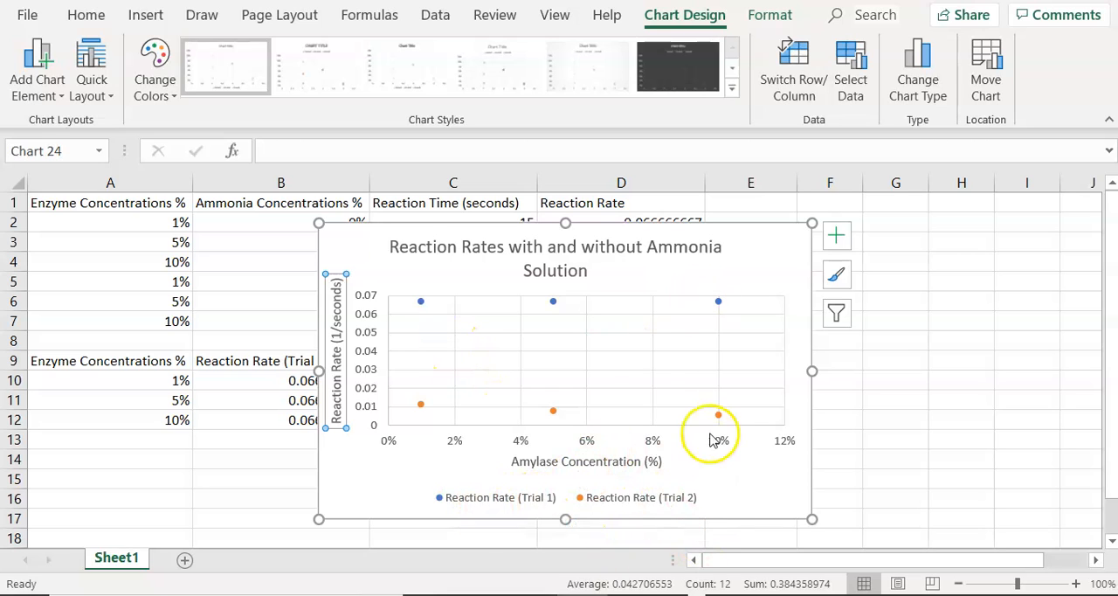
- Add a linear trendline based on the Reaction Rate (Trial 1) series
{"action": "left_click", "coordinate": [837, 238]}
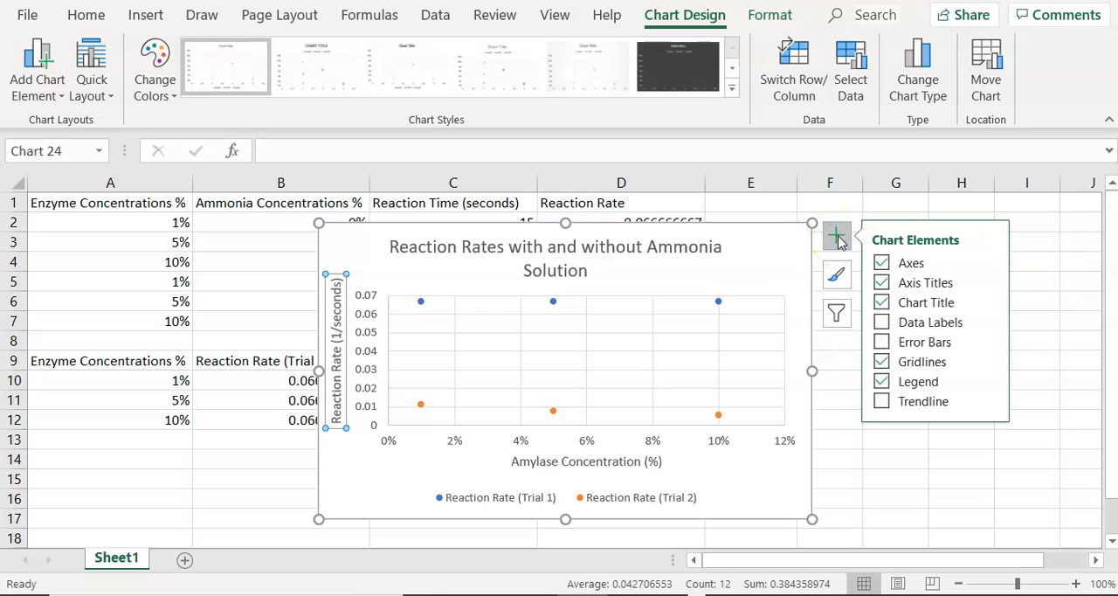
{"action": "left_click", "coordinate": [881, 403]}
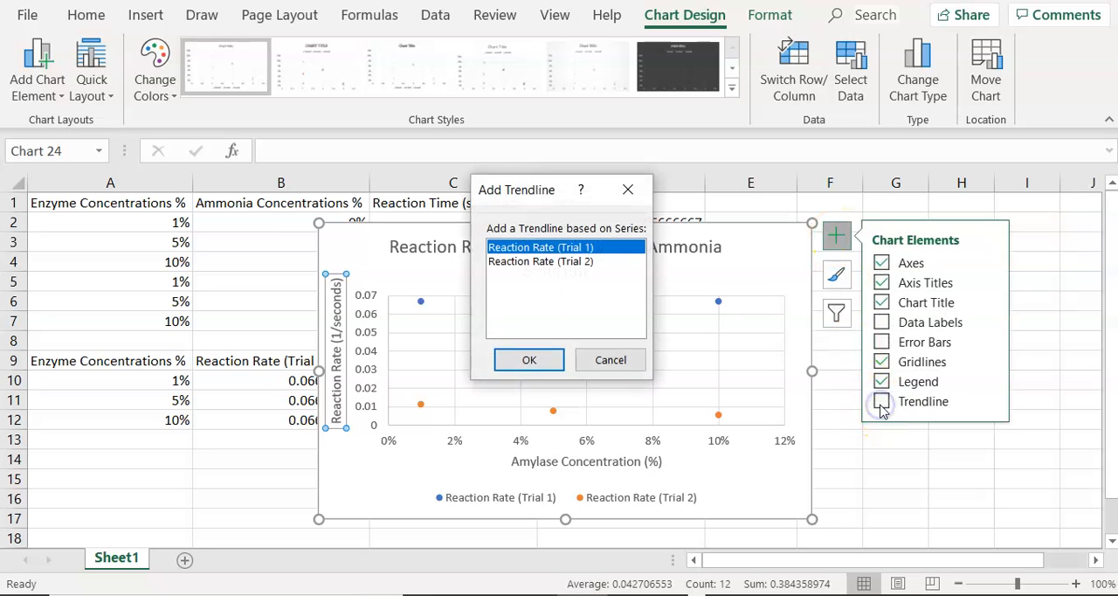
{"action": "left_click", "coordinate": [548, 262]}
{"action": "key", "text": "Up"}
{"action": "left_click", "coordinate": [529, 359]}
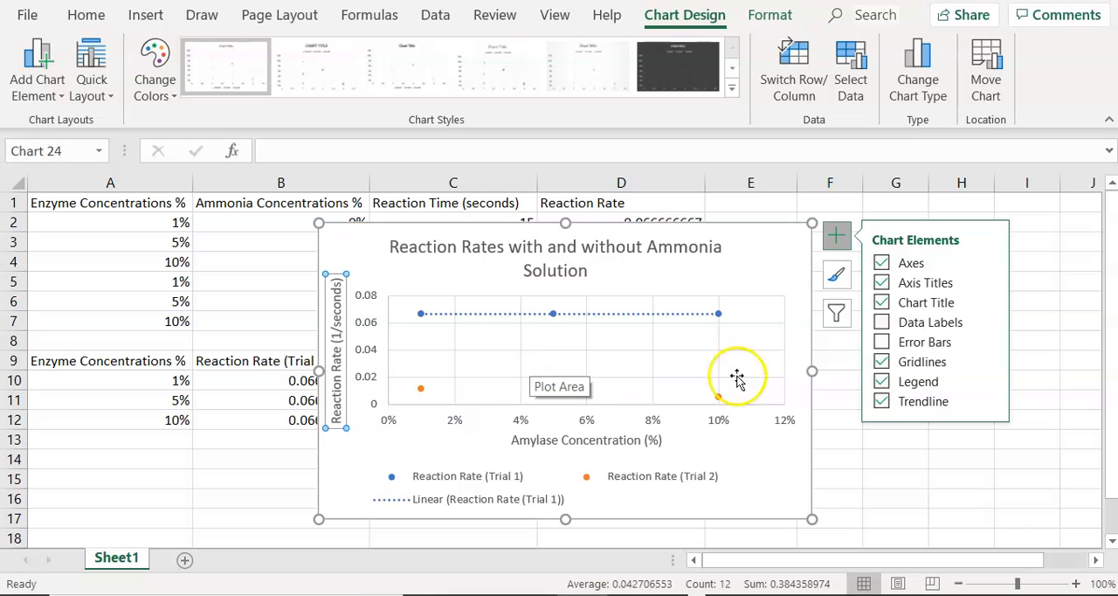
- Remove the Trial 1 trendline and add a linear one based on the Reaction Rate (Trial 2) series instead
{"action": "left_click", "coordinate": [924, 401]}
{"action": "left_click", "coordinate": [923, 401]}
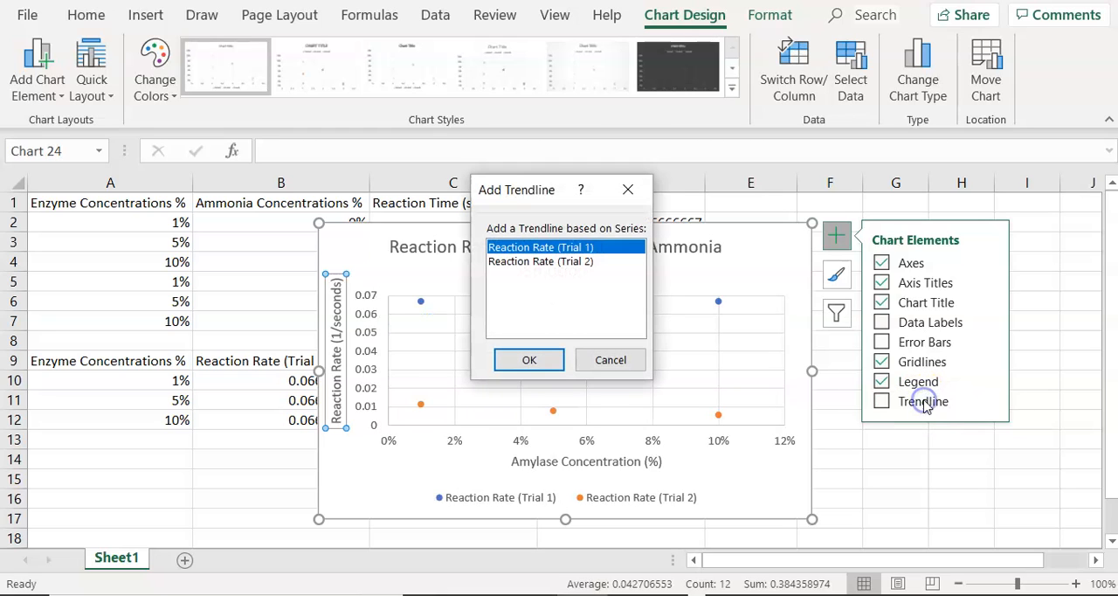
{"action": "left_click", "coordinate": [587, 261]}
{"action": "left_click", "coordinate": [524, 360]}
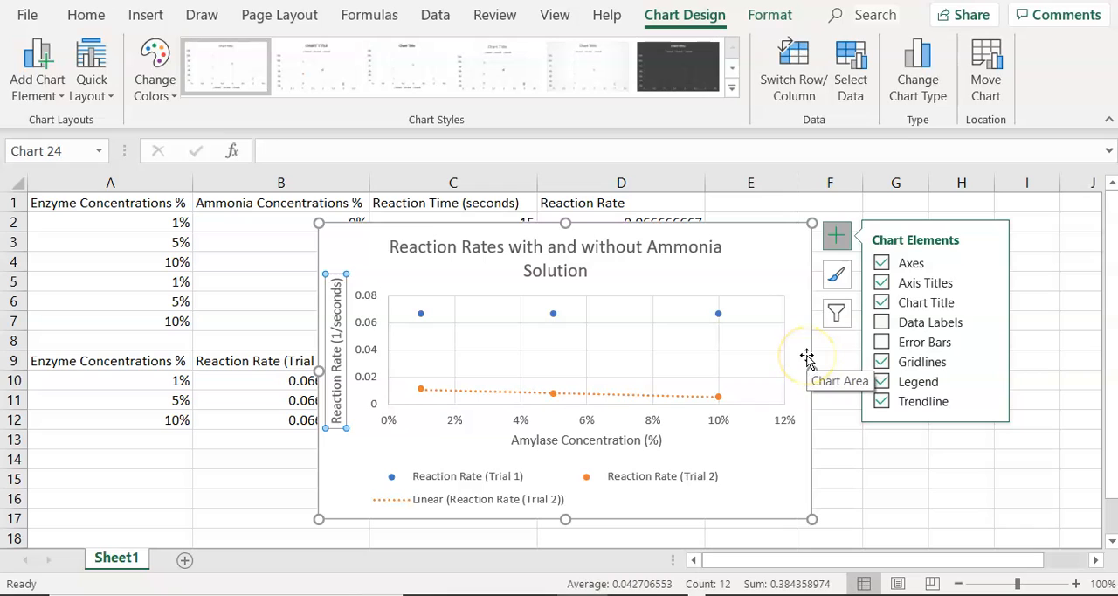
{"action": "left_click", "coordinate": [991, 402]}
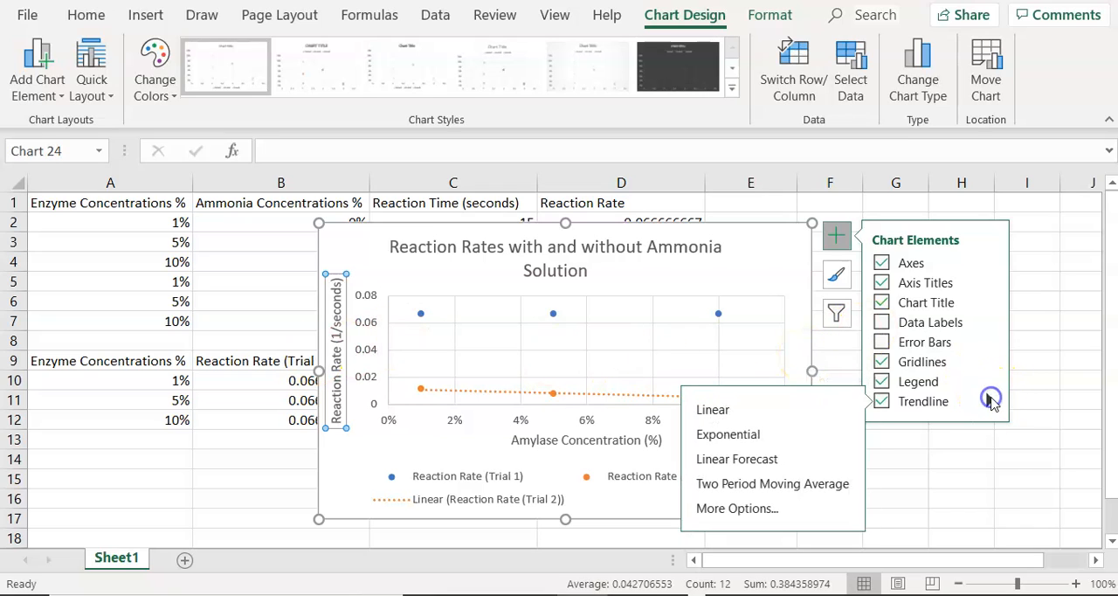
{"action": "left_click", "coordinate": [767, 509]}
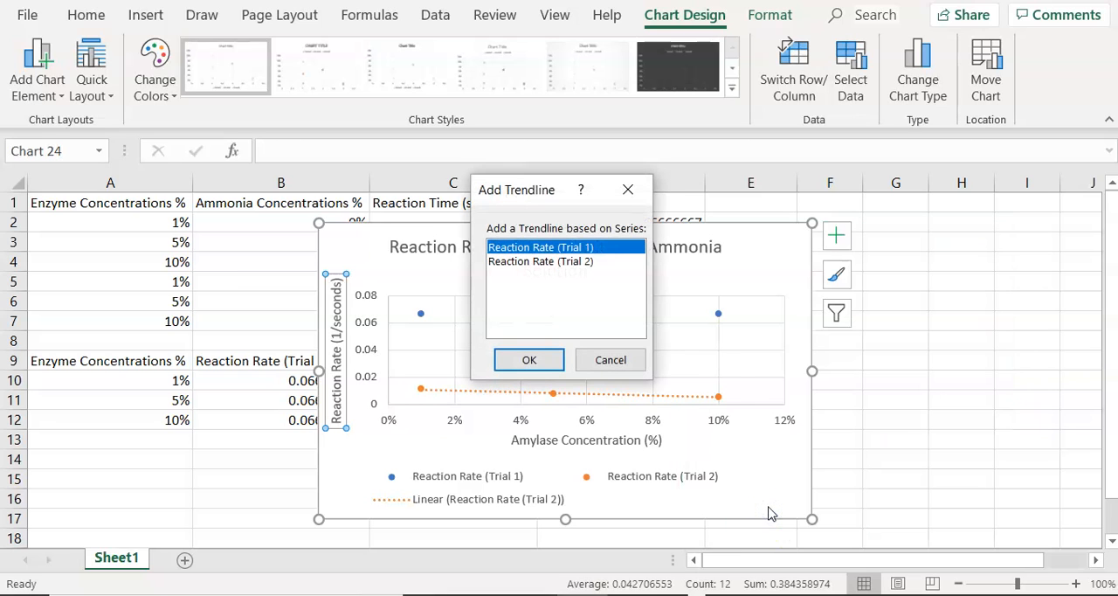
{"action": "left_click", "coordinate": [617, 361]}
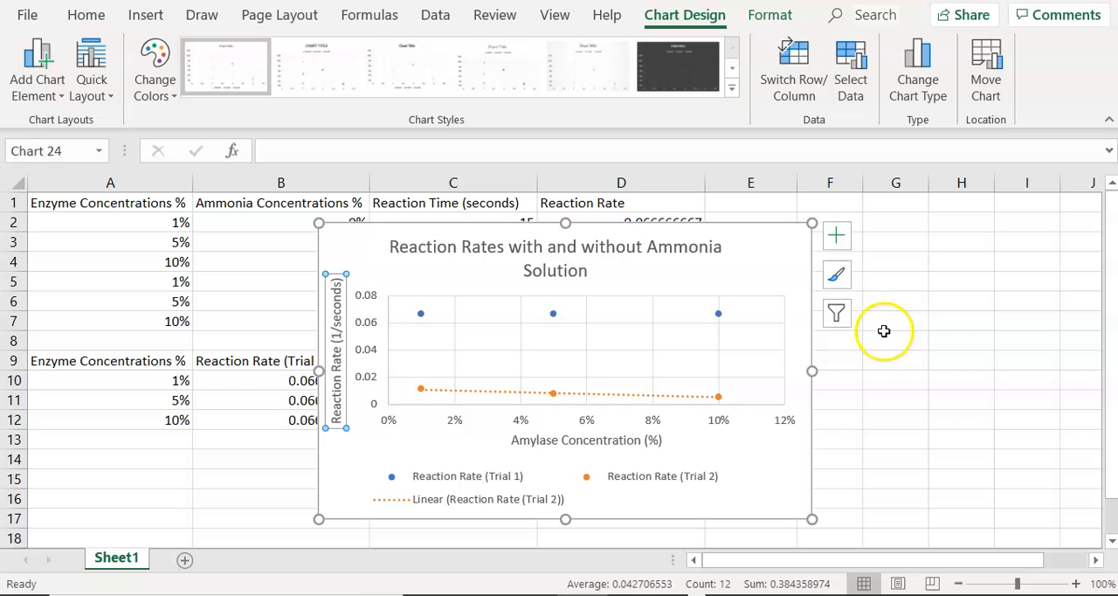
- Add a second linear trendline, based on the Reaction Rate (Trial 1) series, using the additional trendline options
{"action": "left_click", "coordinate": [837, 238]}
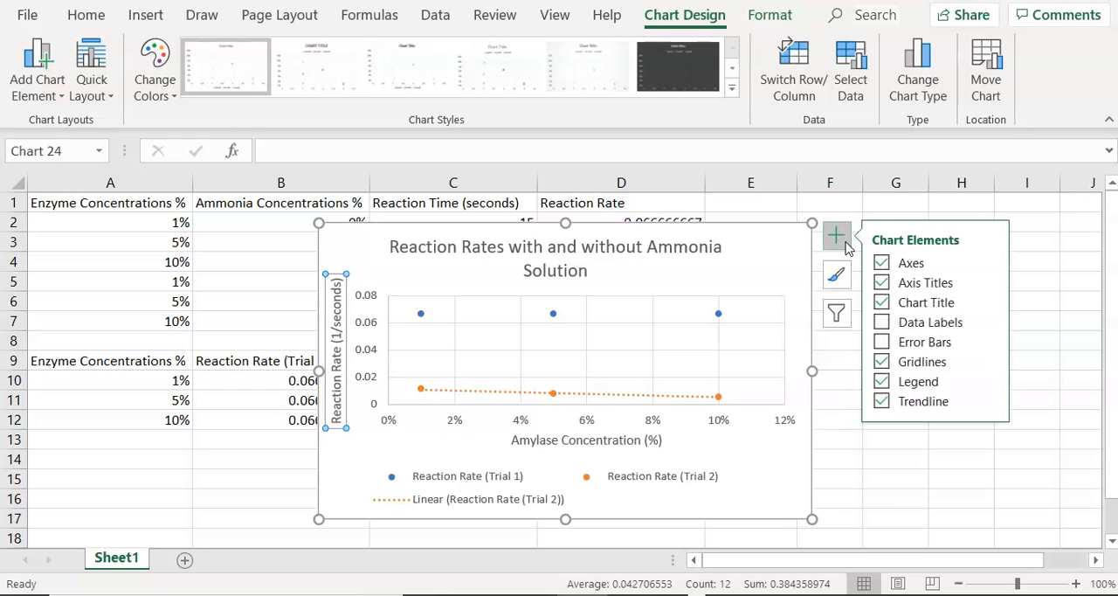
{"action": "left_click", "coordinate": [988, 401]}
{"action": "left_click", "coordinate": [706, 508]}
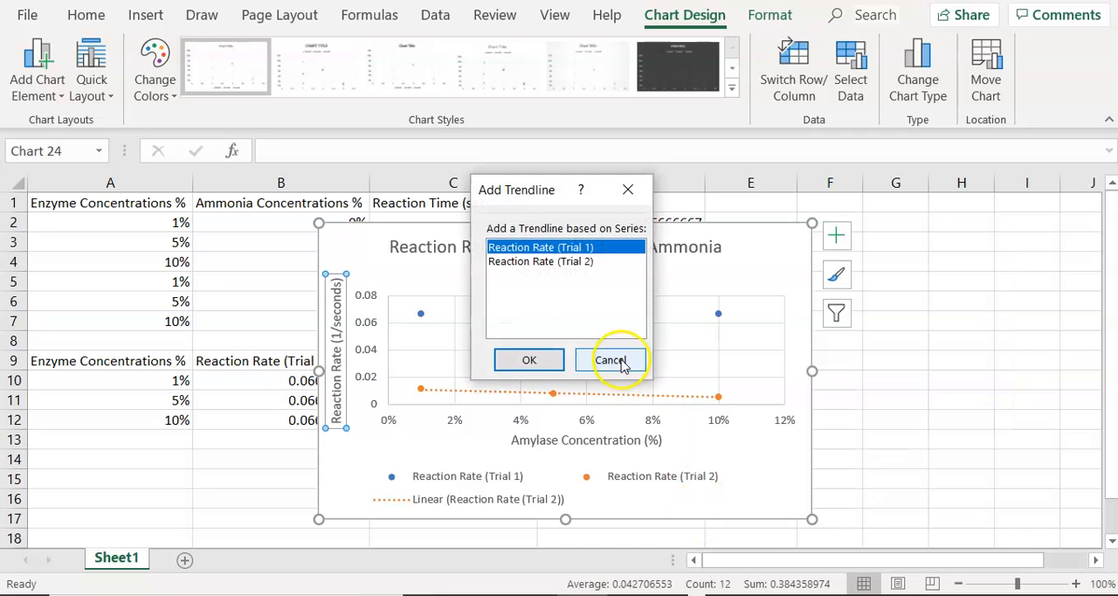
{"action": "left_click", "coordinate": [530, 361]}
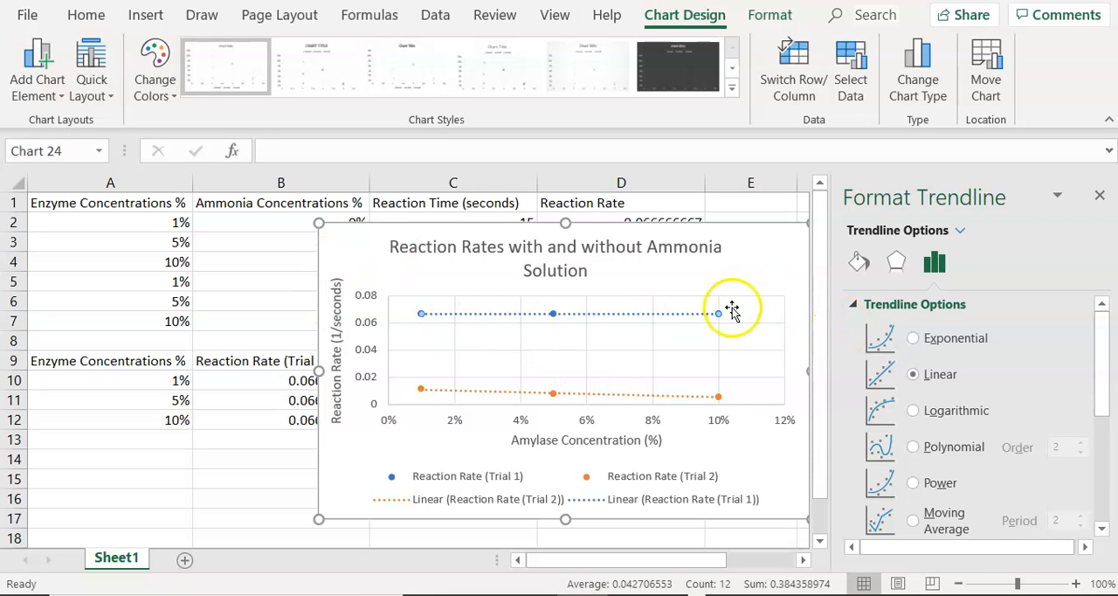
- Display the R-squared value for the Trial 1 trendline and move its label into the empty area below the line
{"action": "left_click_drag", "start_coordinate": [1103, 393], "coordinate": [1113, 571]}
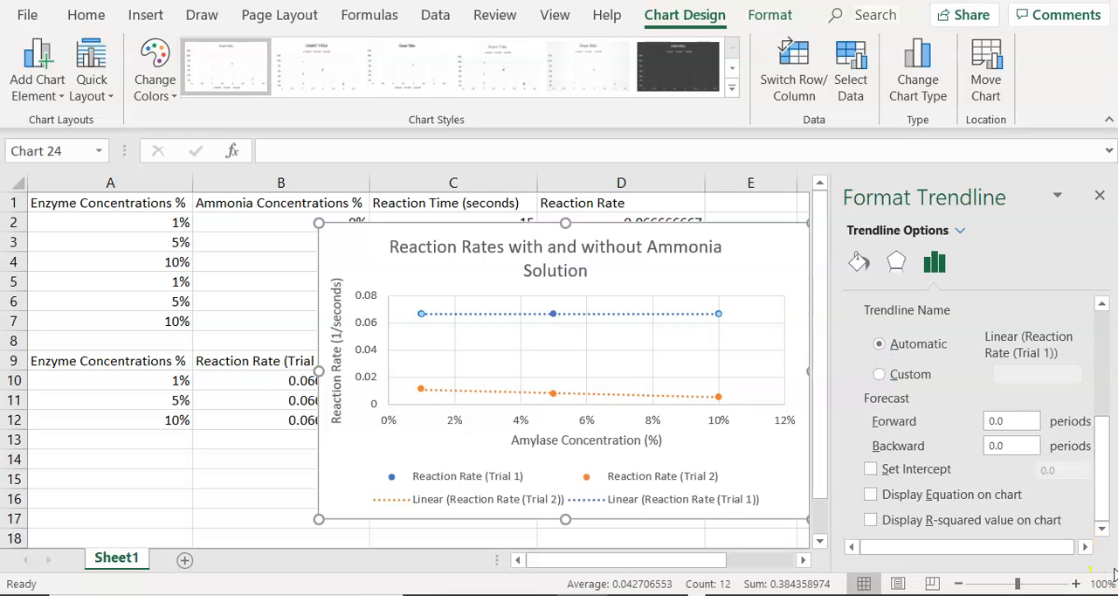
{"action": "left_click_drag", "start_coordinate": [1099, 511], "coordinate": [1101, 354]}
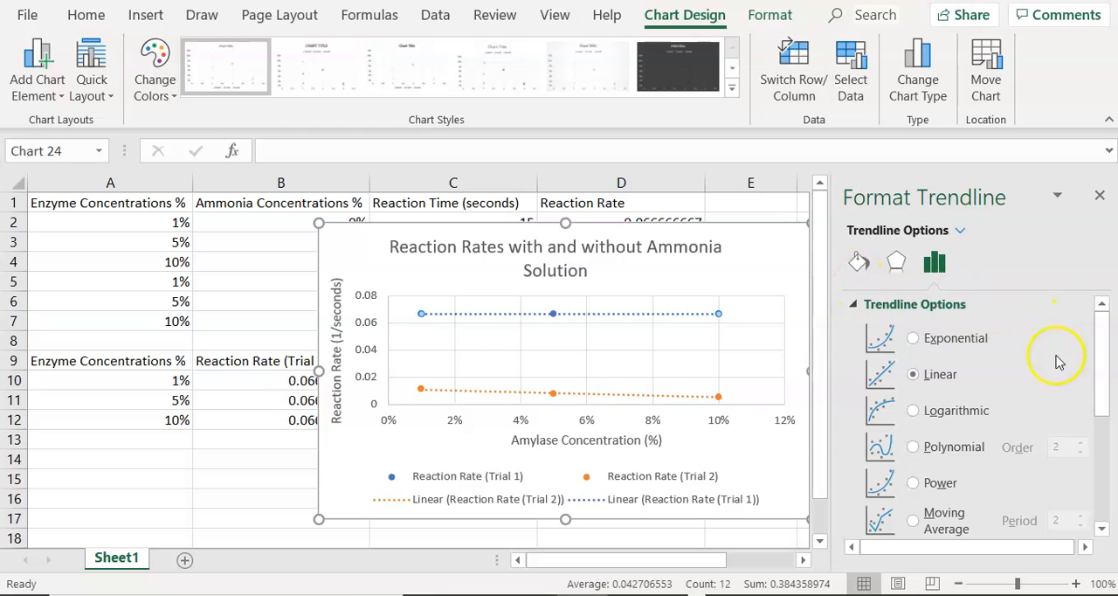
{"action": "left_click_drag", "start_coordinate": [1103, 359], "coordinate": [1108, 484]}
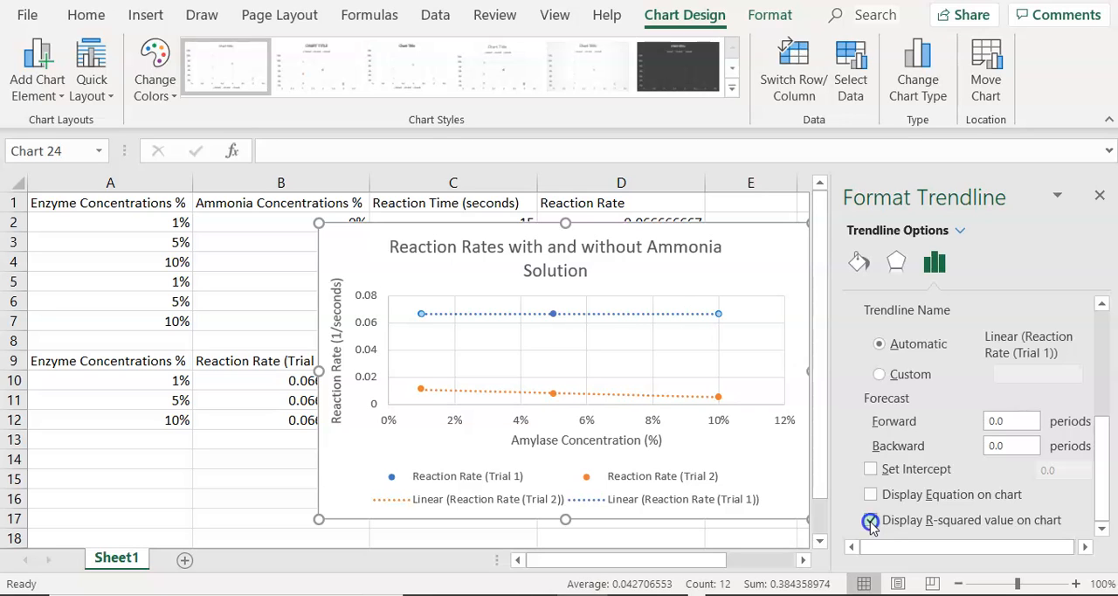
{"action": "left_click", "coordinate": [694, 313]}
{"action": "left_click_drag", "start_coordinate": [694, 313], "coordinate": [687, 351]}
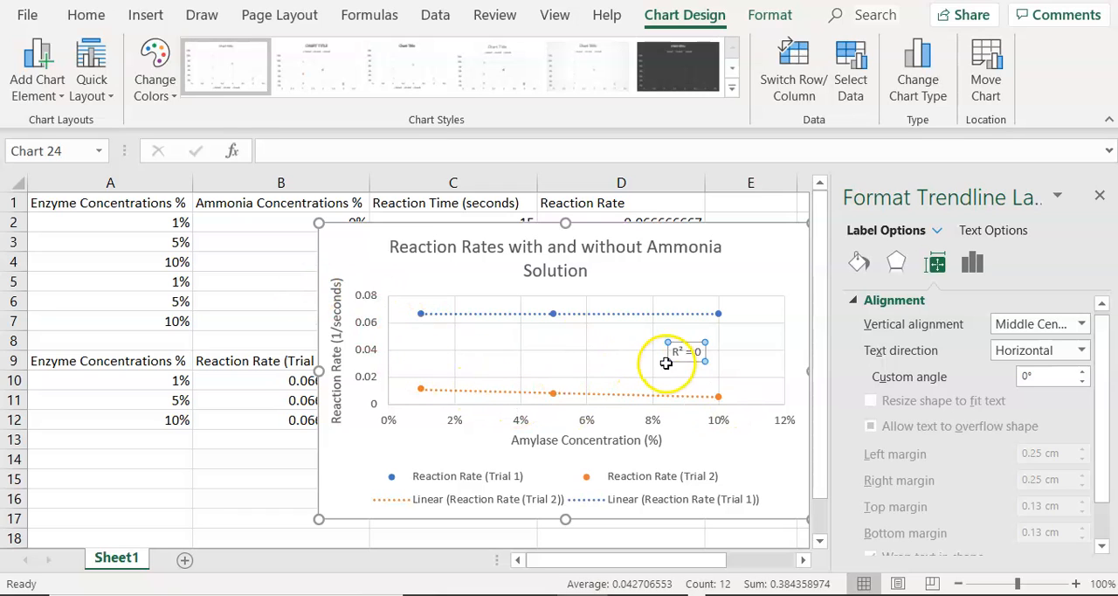
- Delete the R-squared label from the chart
{"action": "left_click", "coordinate": [694, 360]}
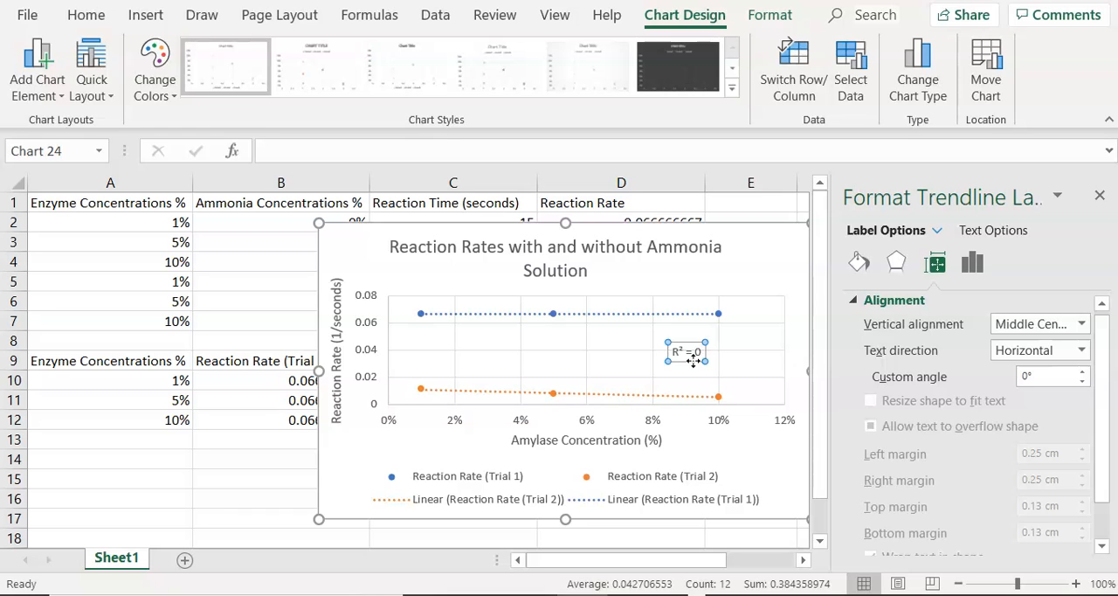
{"action": "key", "text": "Delete"}
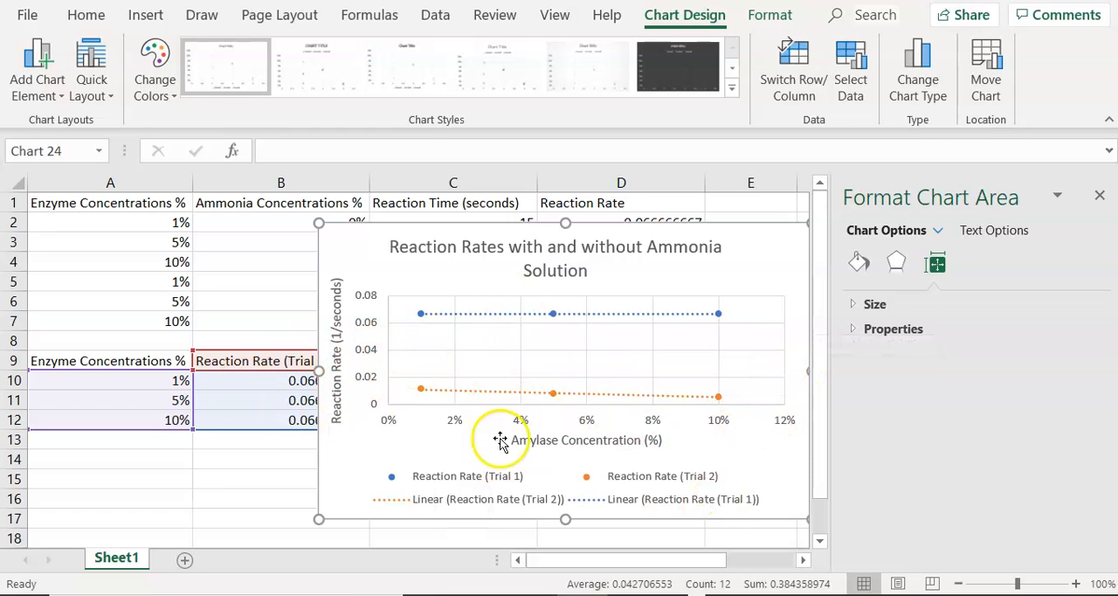
- Move the whole chart fully into view and try several chart styles, ending on the one with a hatched plot background
{"action": "left_click_drag", "start_coordinate": [733, 234], "coordinate": [644, 214]}
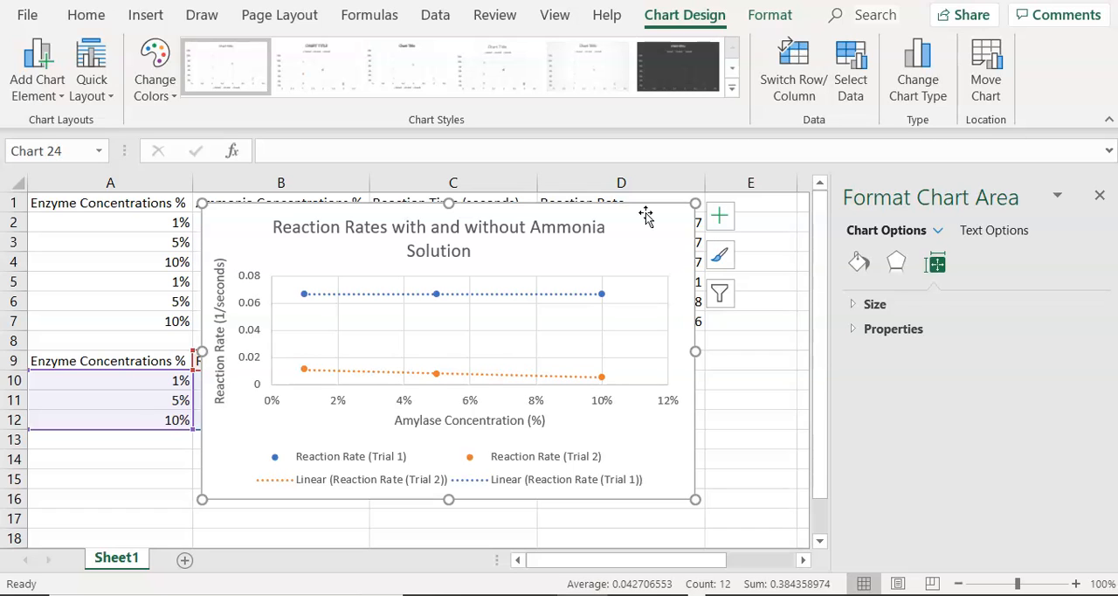
{"action": "left_click", "coordinate": [311, 72]}
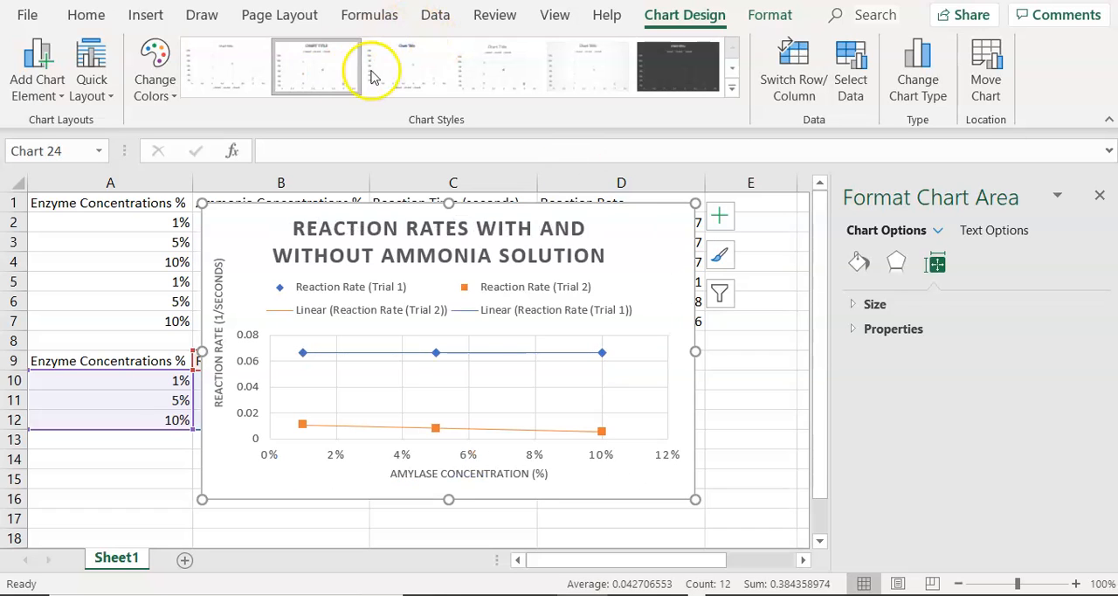
{"action": "left_click", "coordinate": [490, 87]}
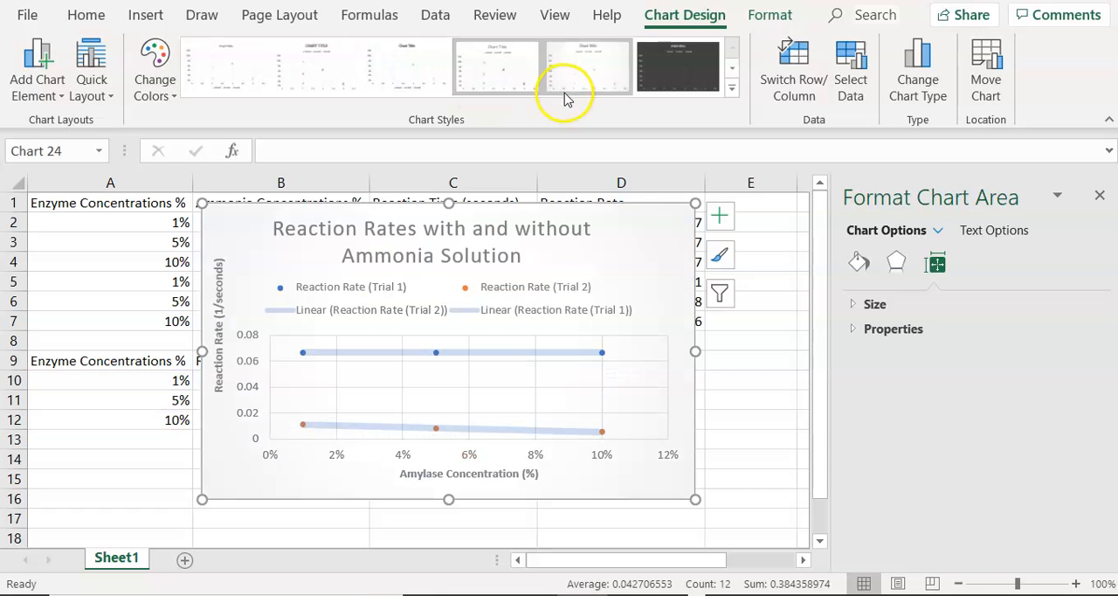
{"action": "left_click", "coordinate": [731, 68]}
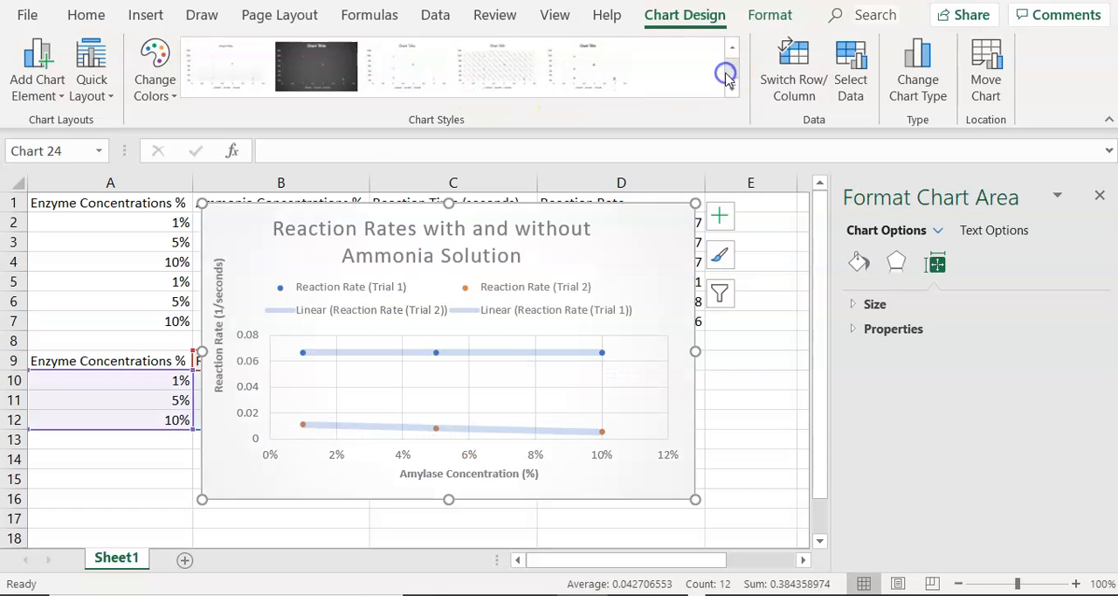
{"action": "left_click", "coordinate": [298, 58]}
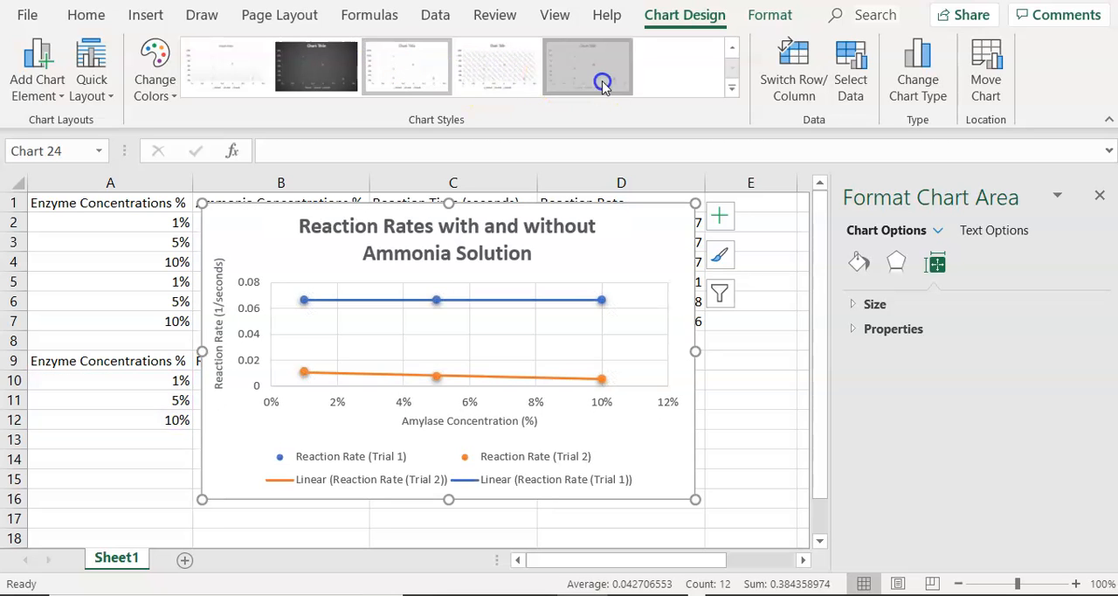
{"action": "left_click", "coordinate": [518, 79]}
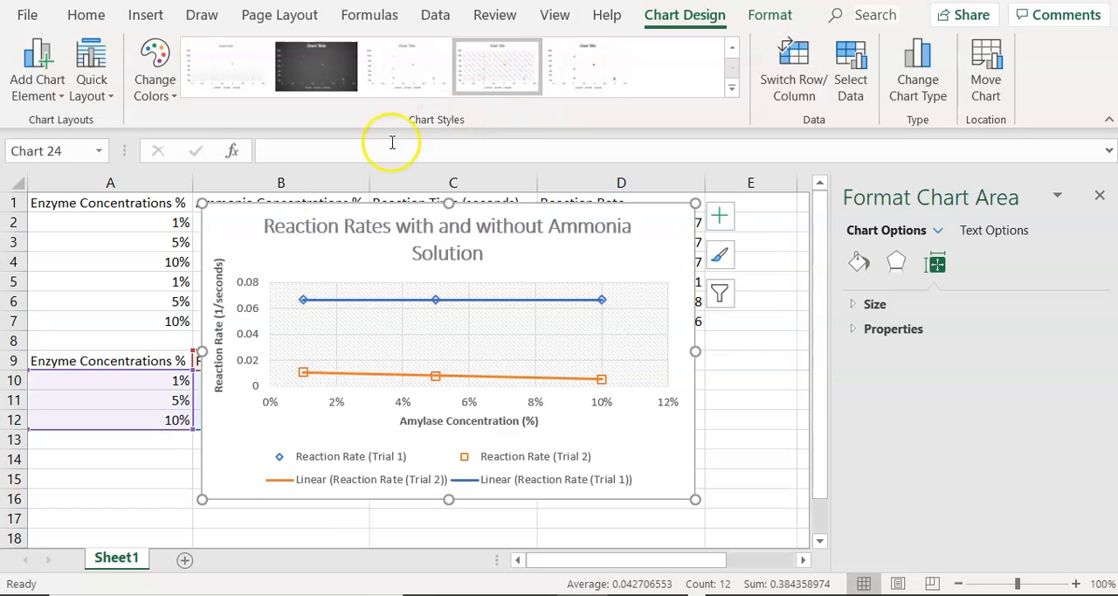